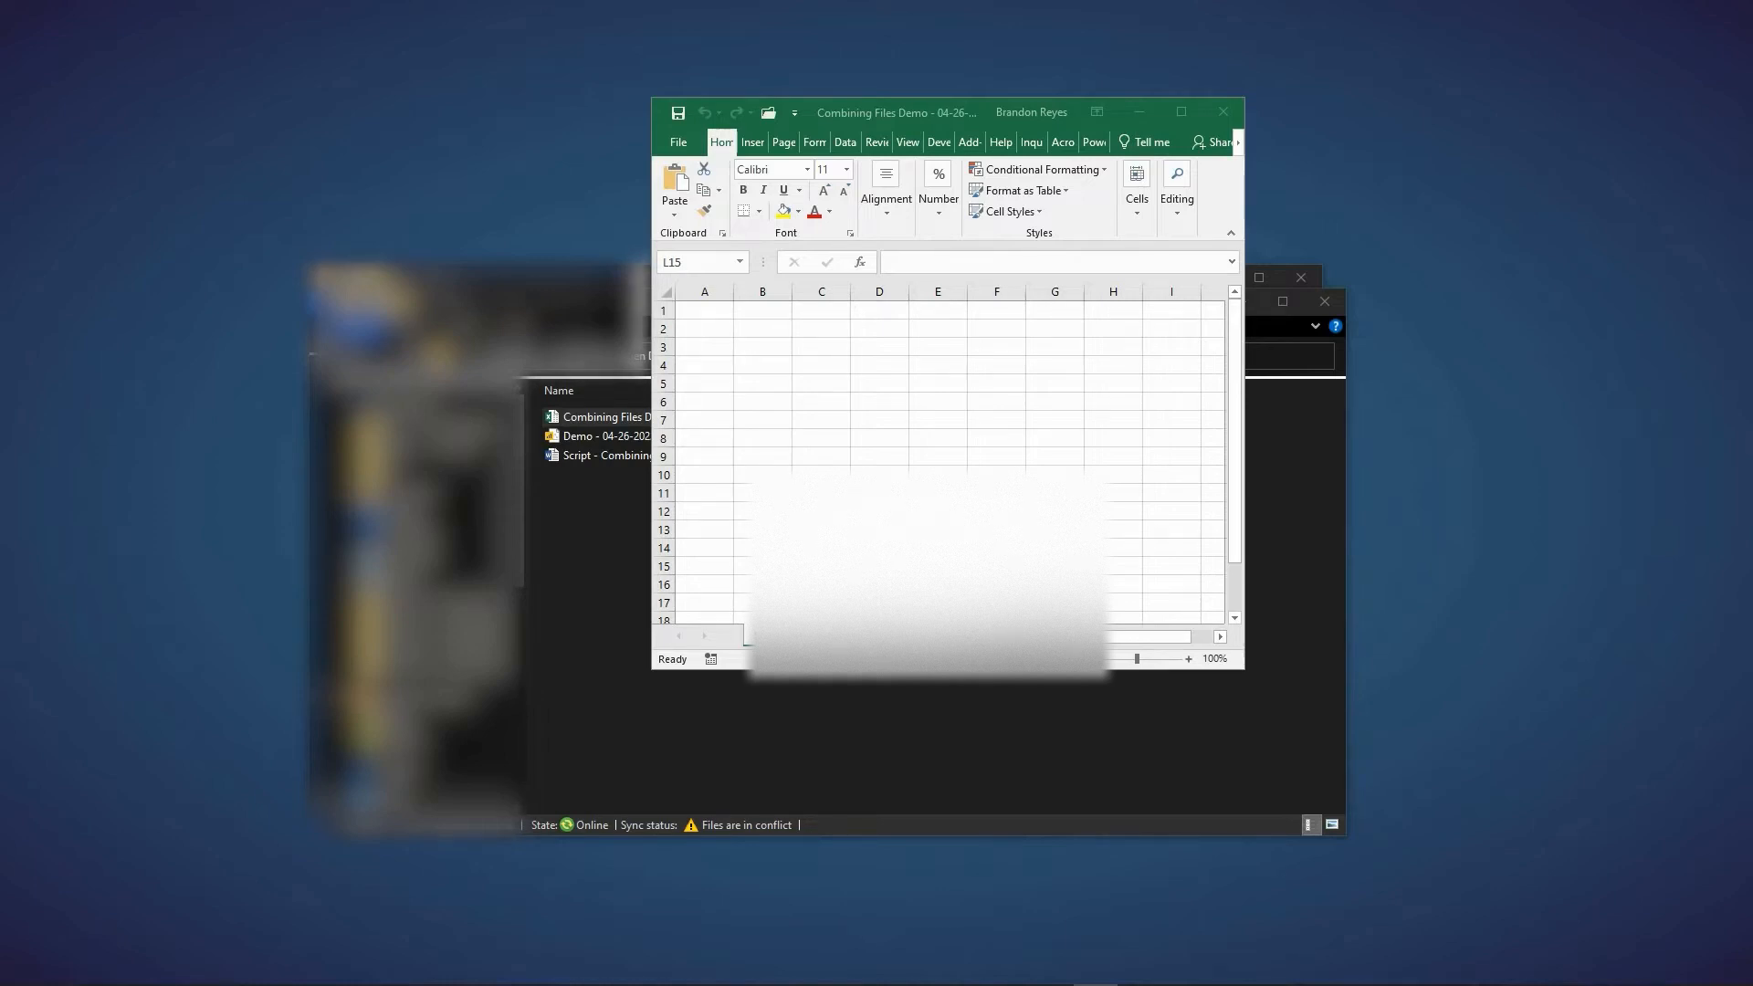
Connect the workbook to the folder that holds the Laredo 2013 to 2016 Fiscal Year Check Register CSV files.
{"action": "left_click", "coordinate": [1182, 112]}
{"action": "left_click", "coordinate": [331, 44]}
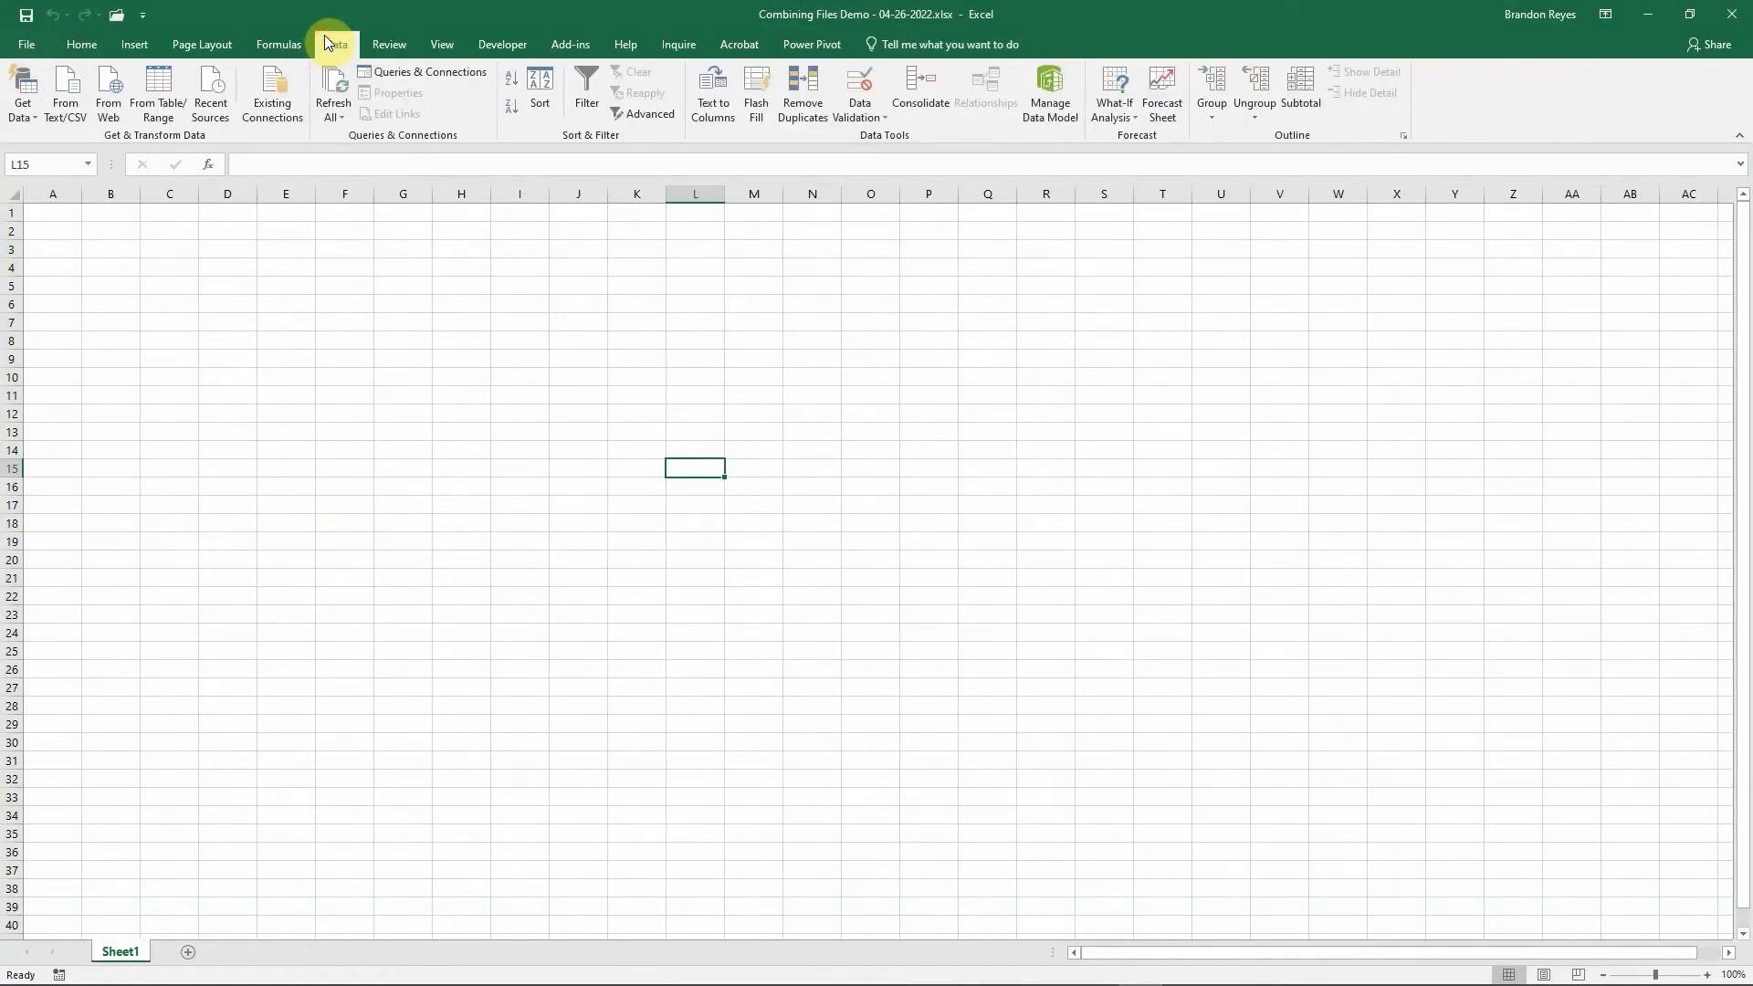
{"action": "left_click", "coordinate": [22, 114]}
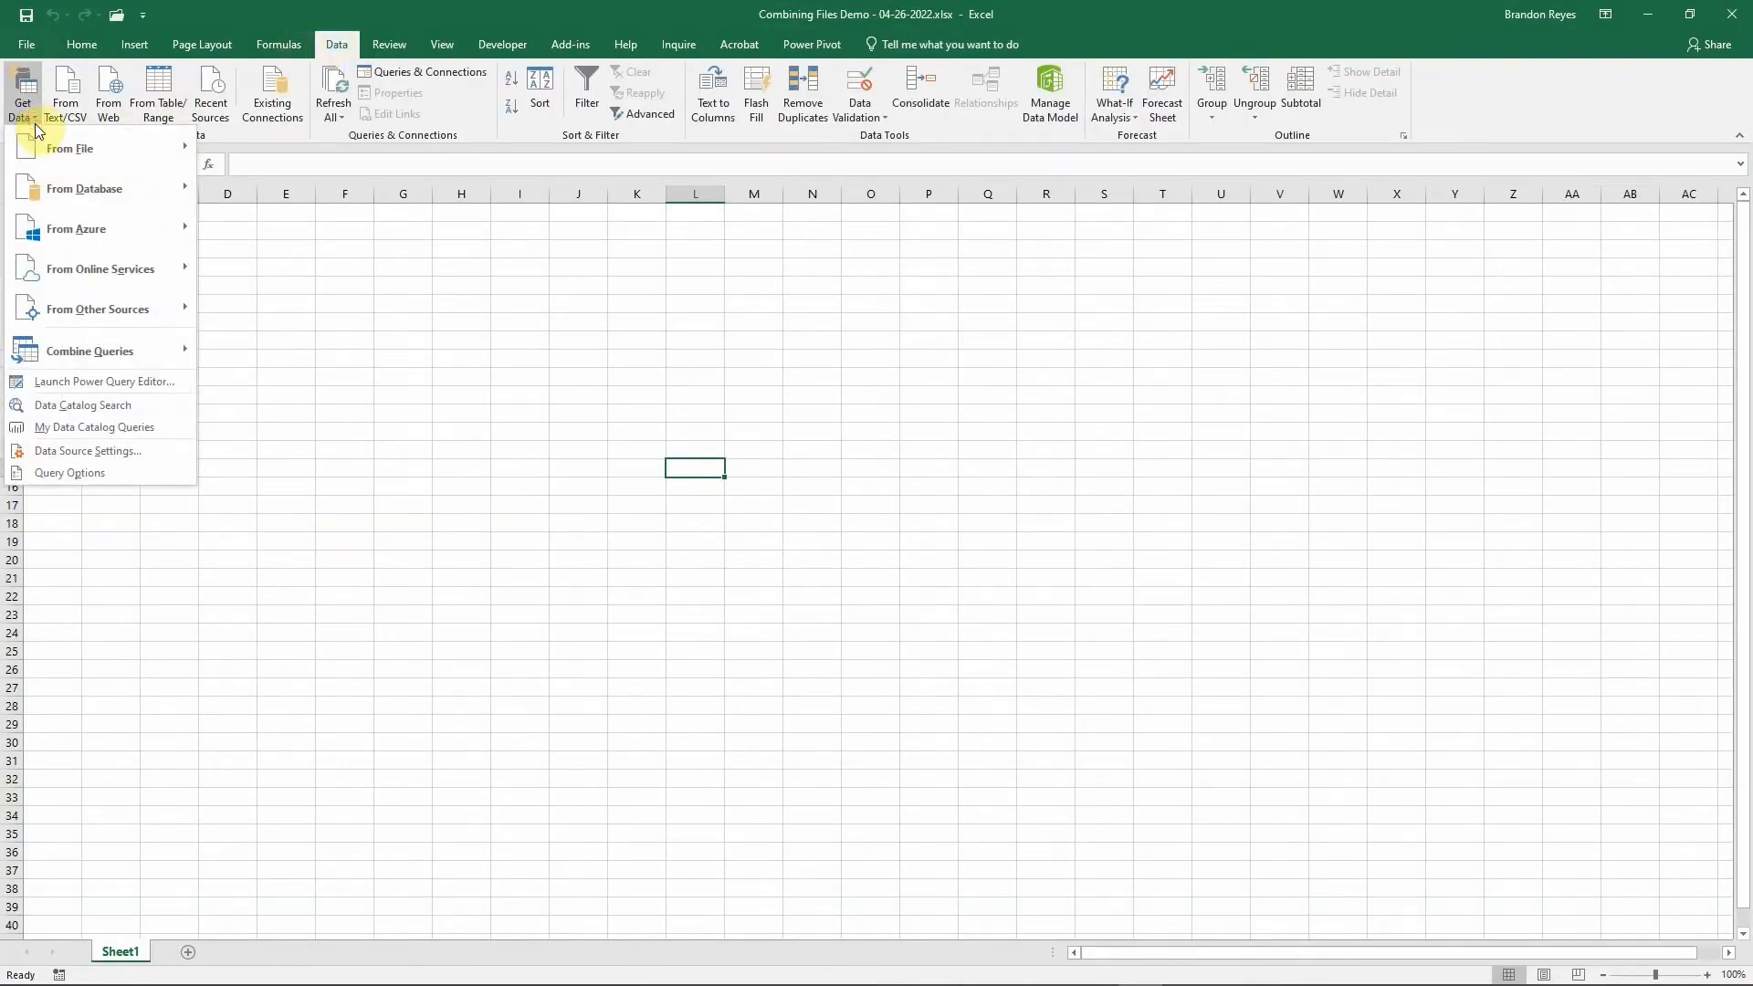
{"action": "mouse_move", "coordinate": [123, 142]}
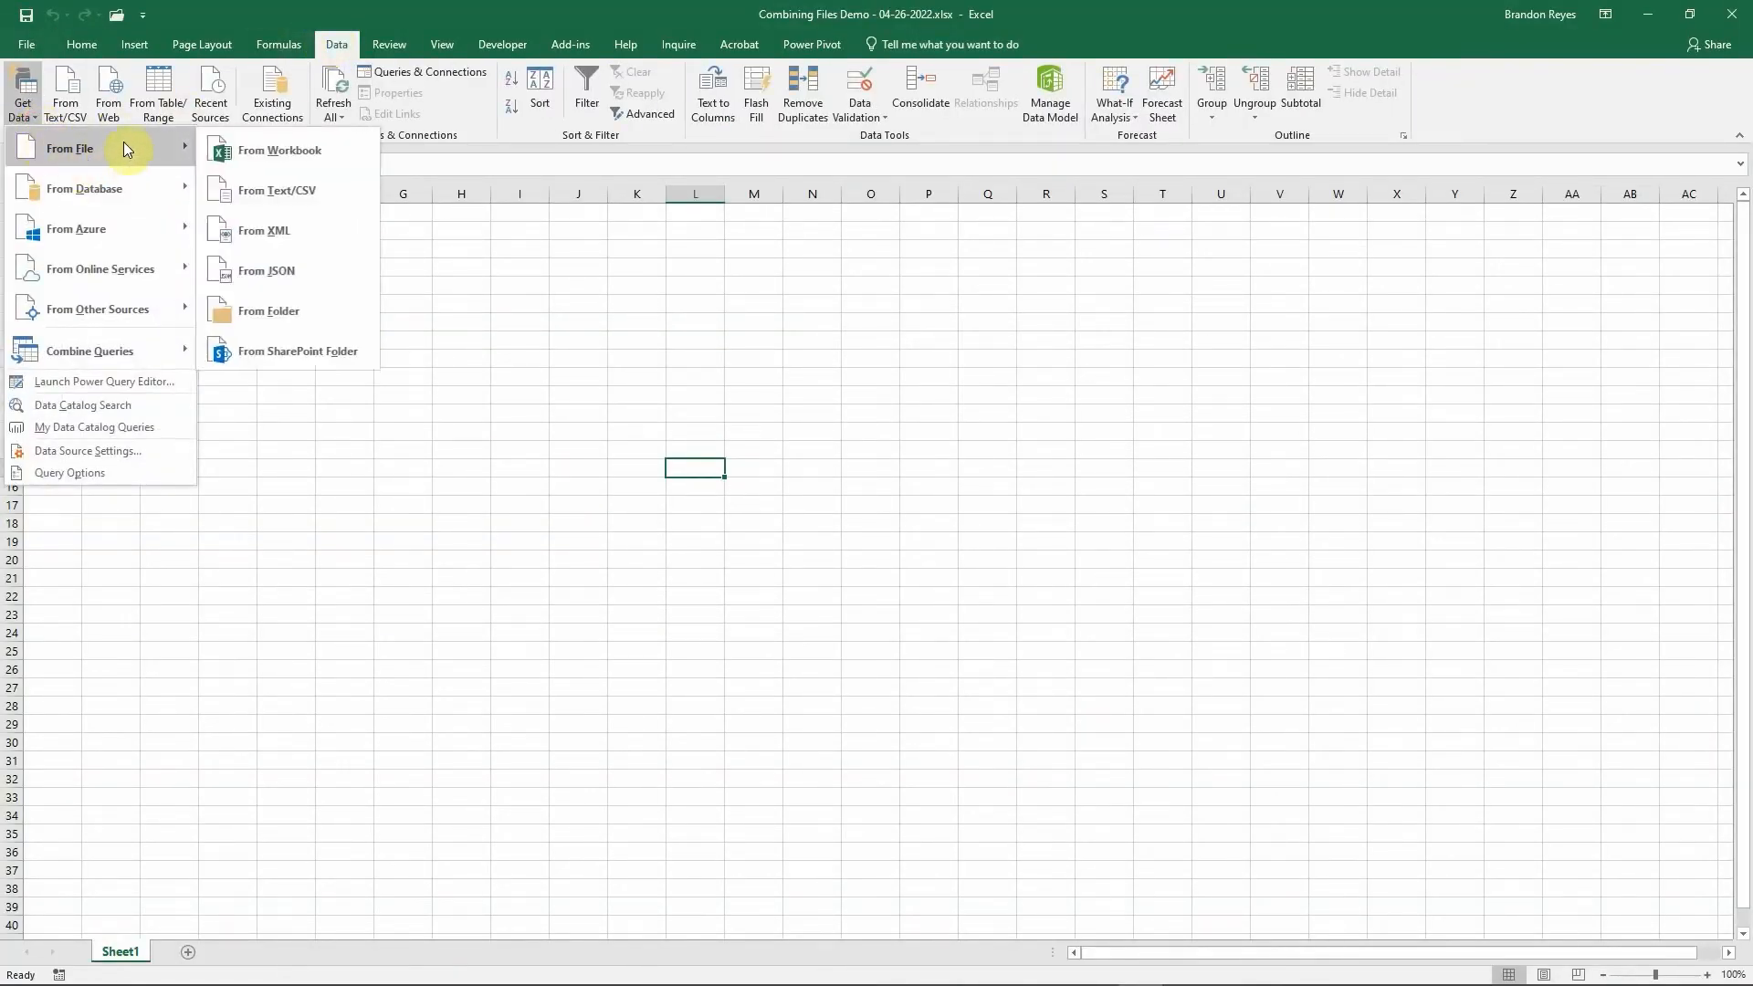
{"action": "left_click", "coordinate": [316, 310]}
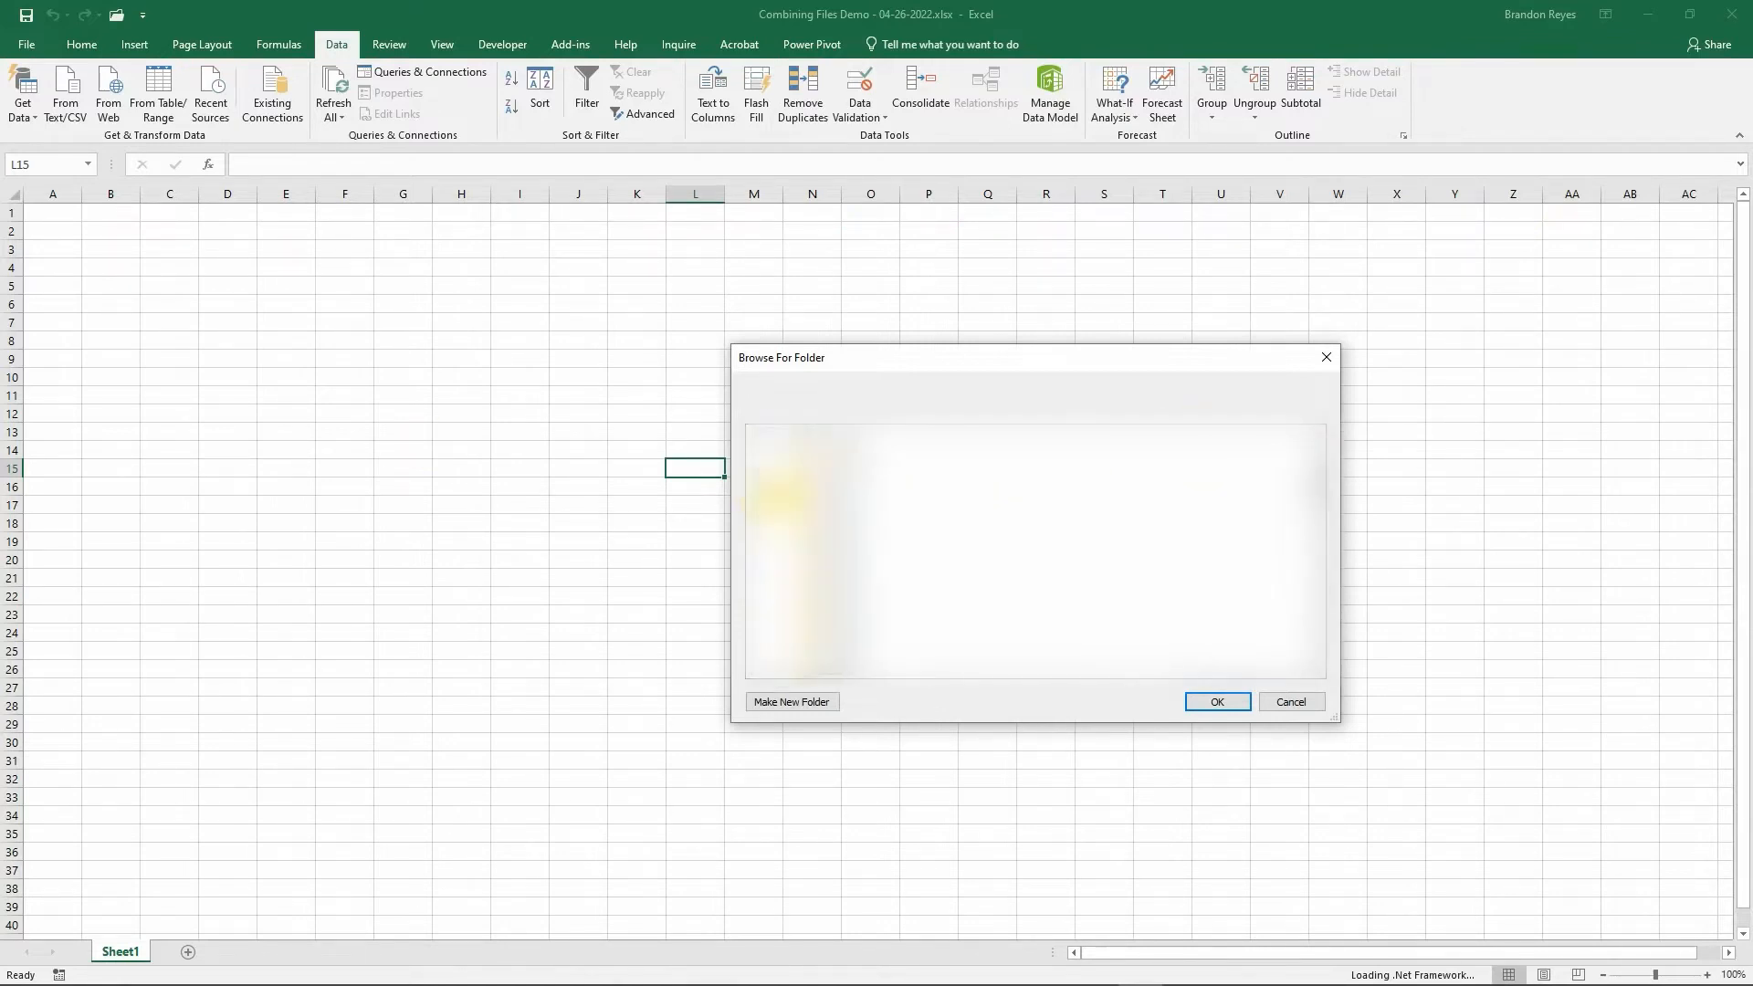
{"action": "left_click", "coordinate": [1233, 700]}
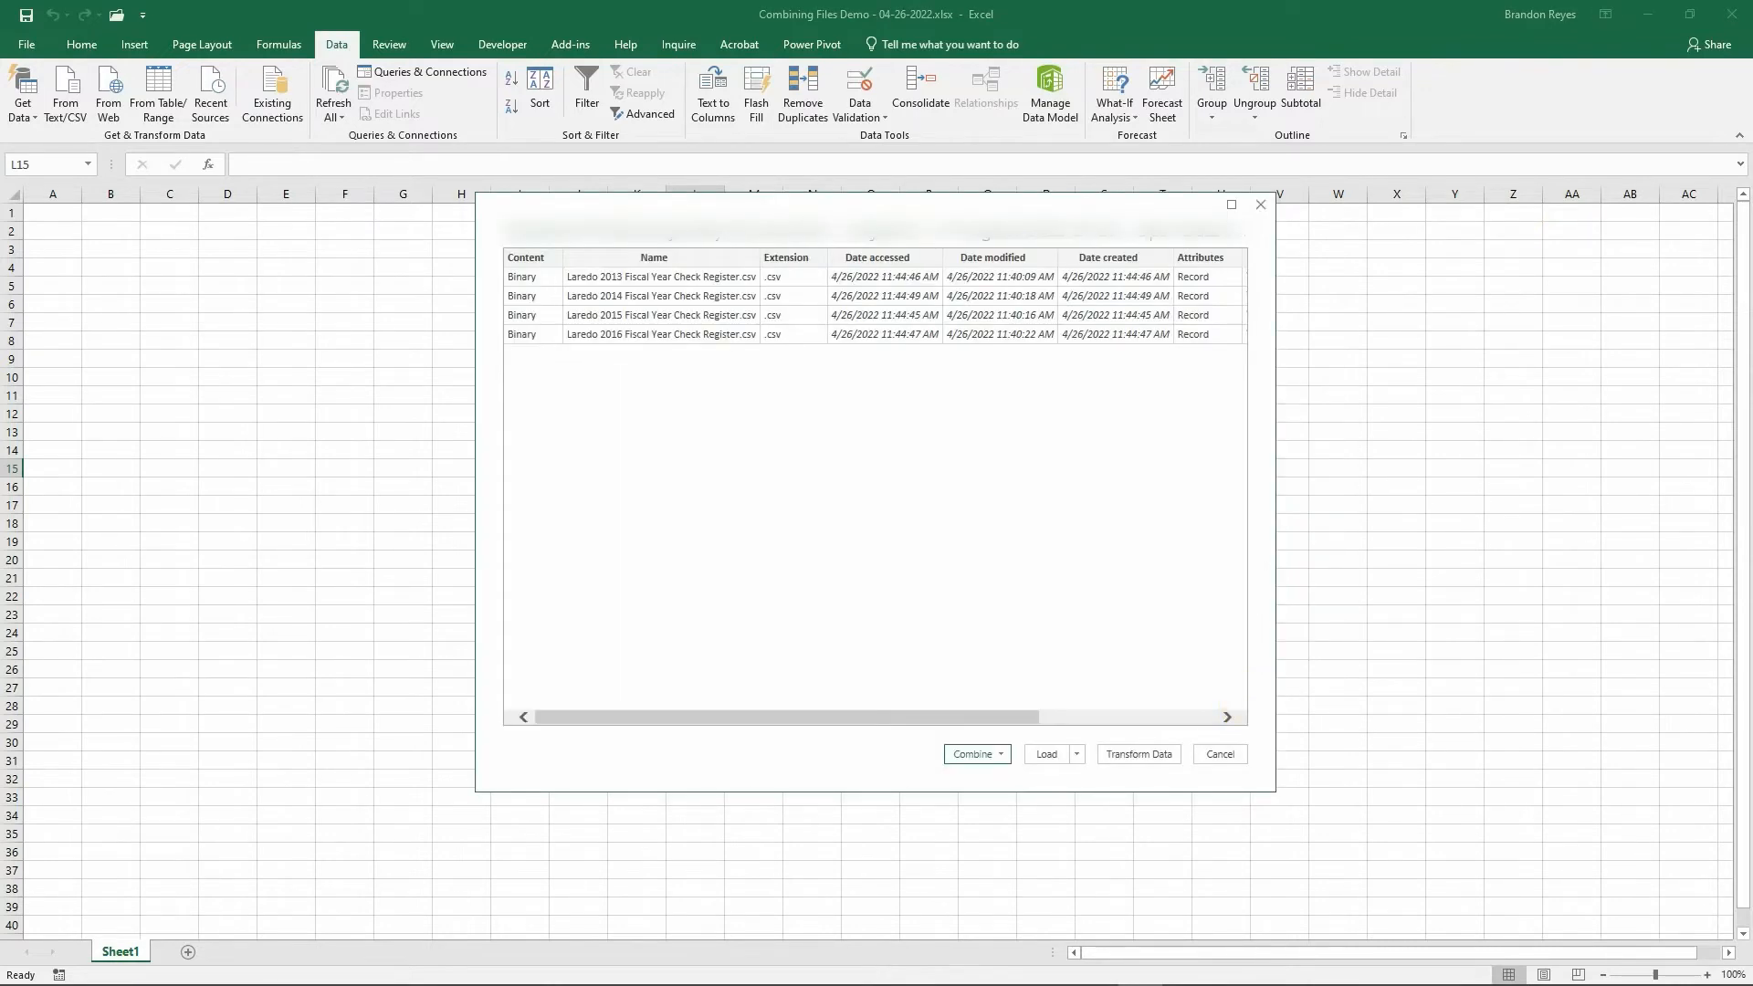
Combine and transform the folder's CSV files, using the first file as sample and a comma delimiter.
{"action": "left_click", "coordinate": [1006, 756]}
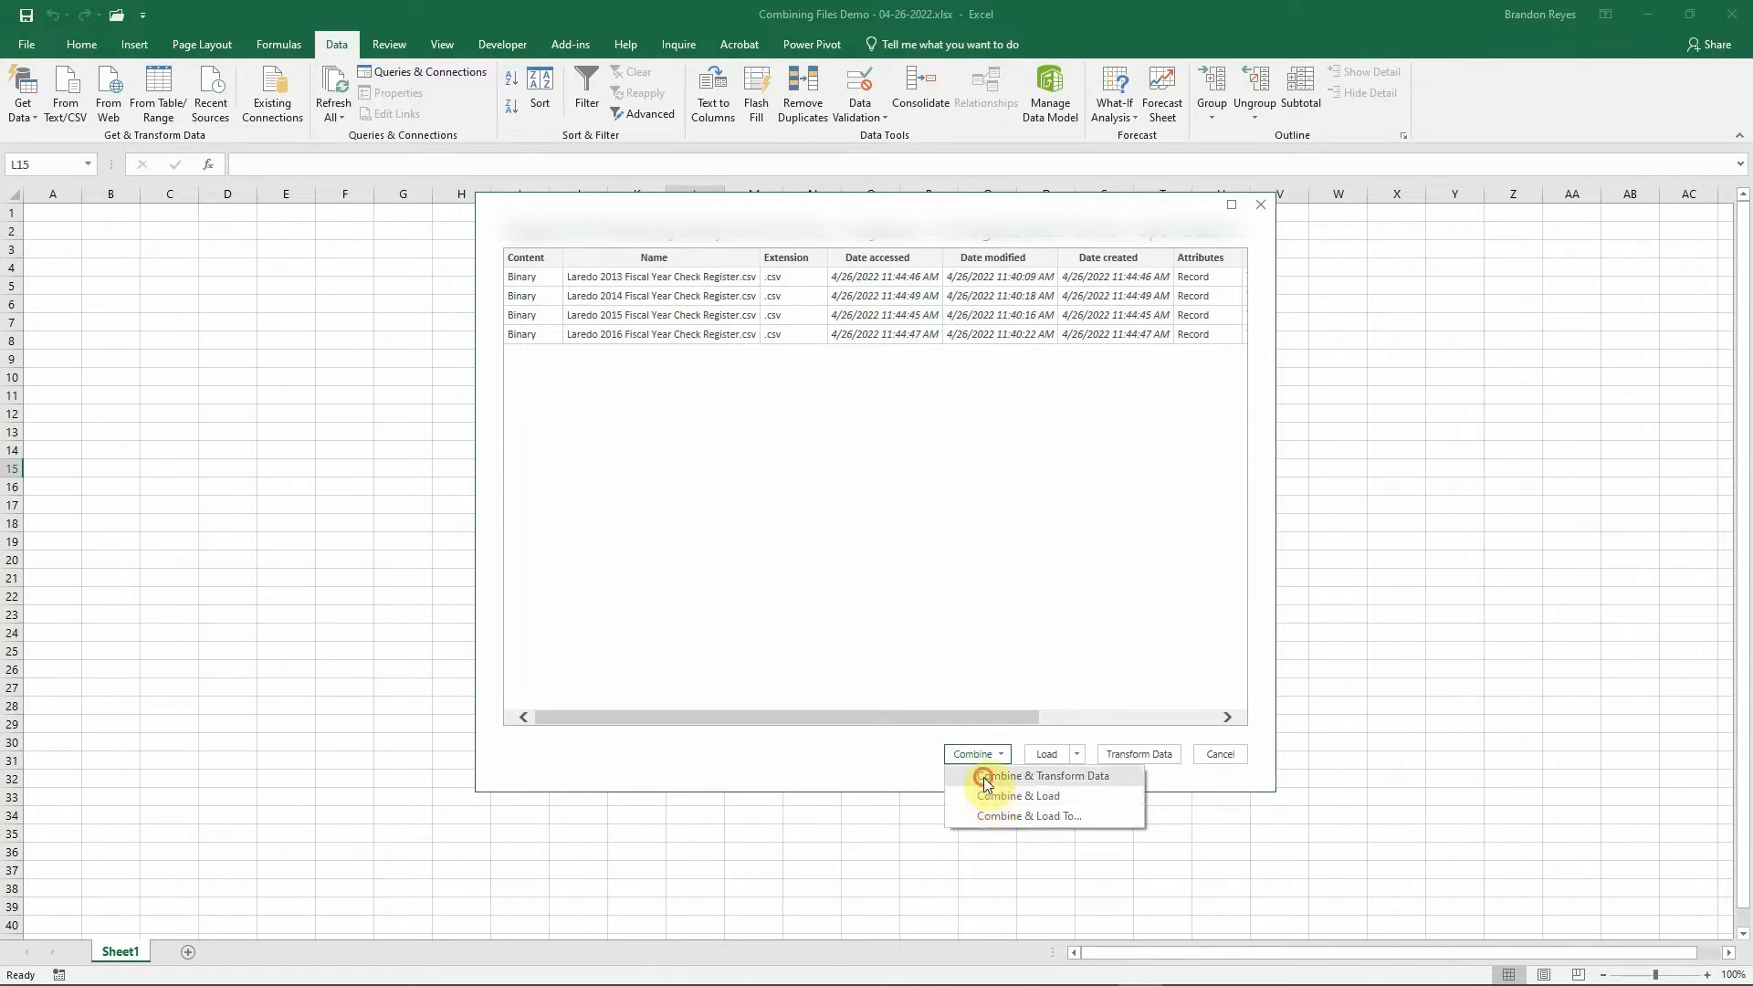
{"action": "left_click", "coordinate": [987, 778]}
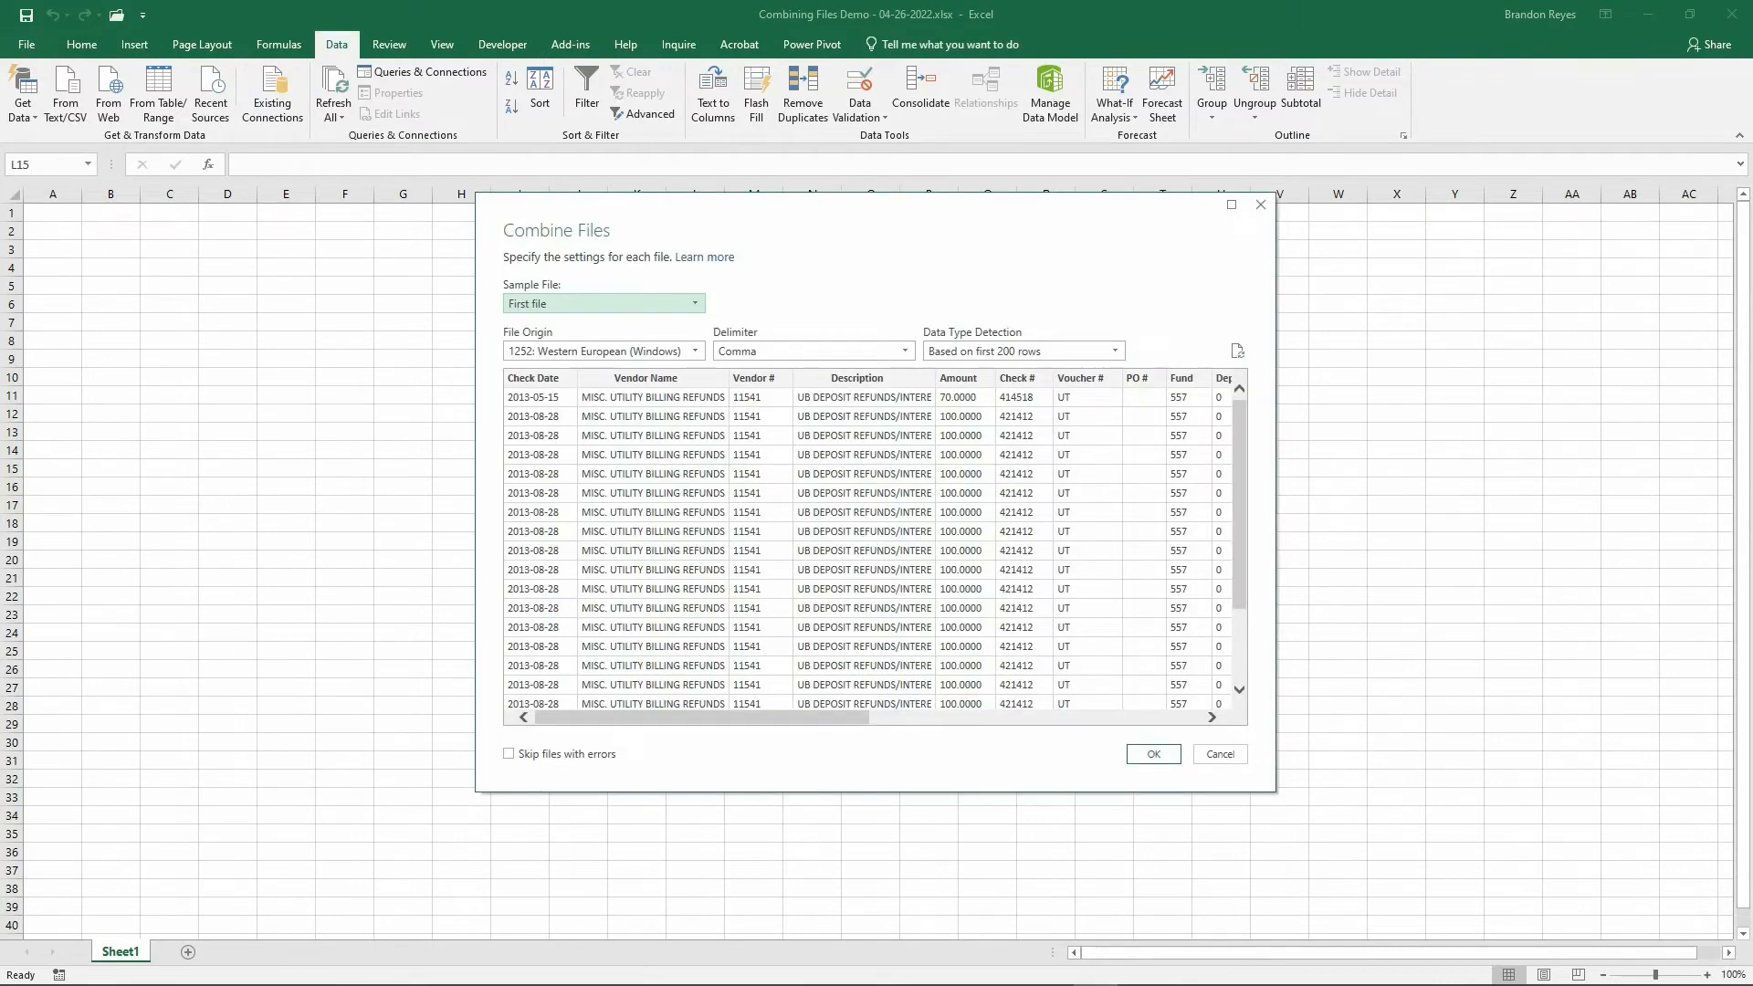
{"action": "left_click", "coordinate": [1152, 753]}
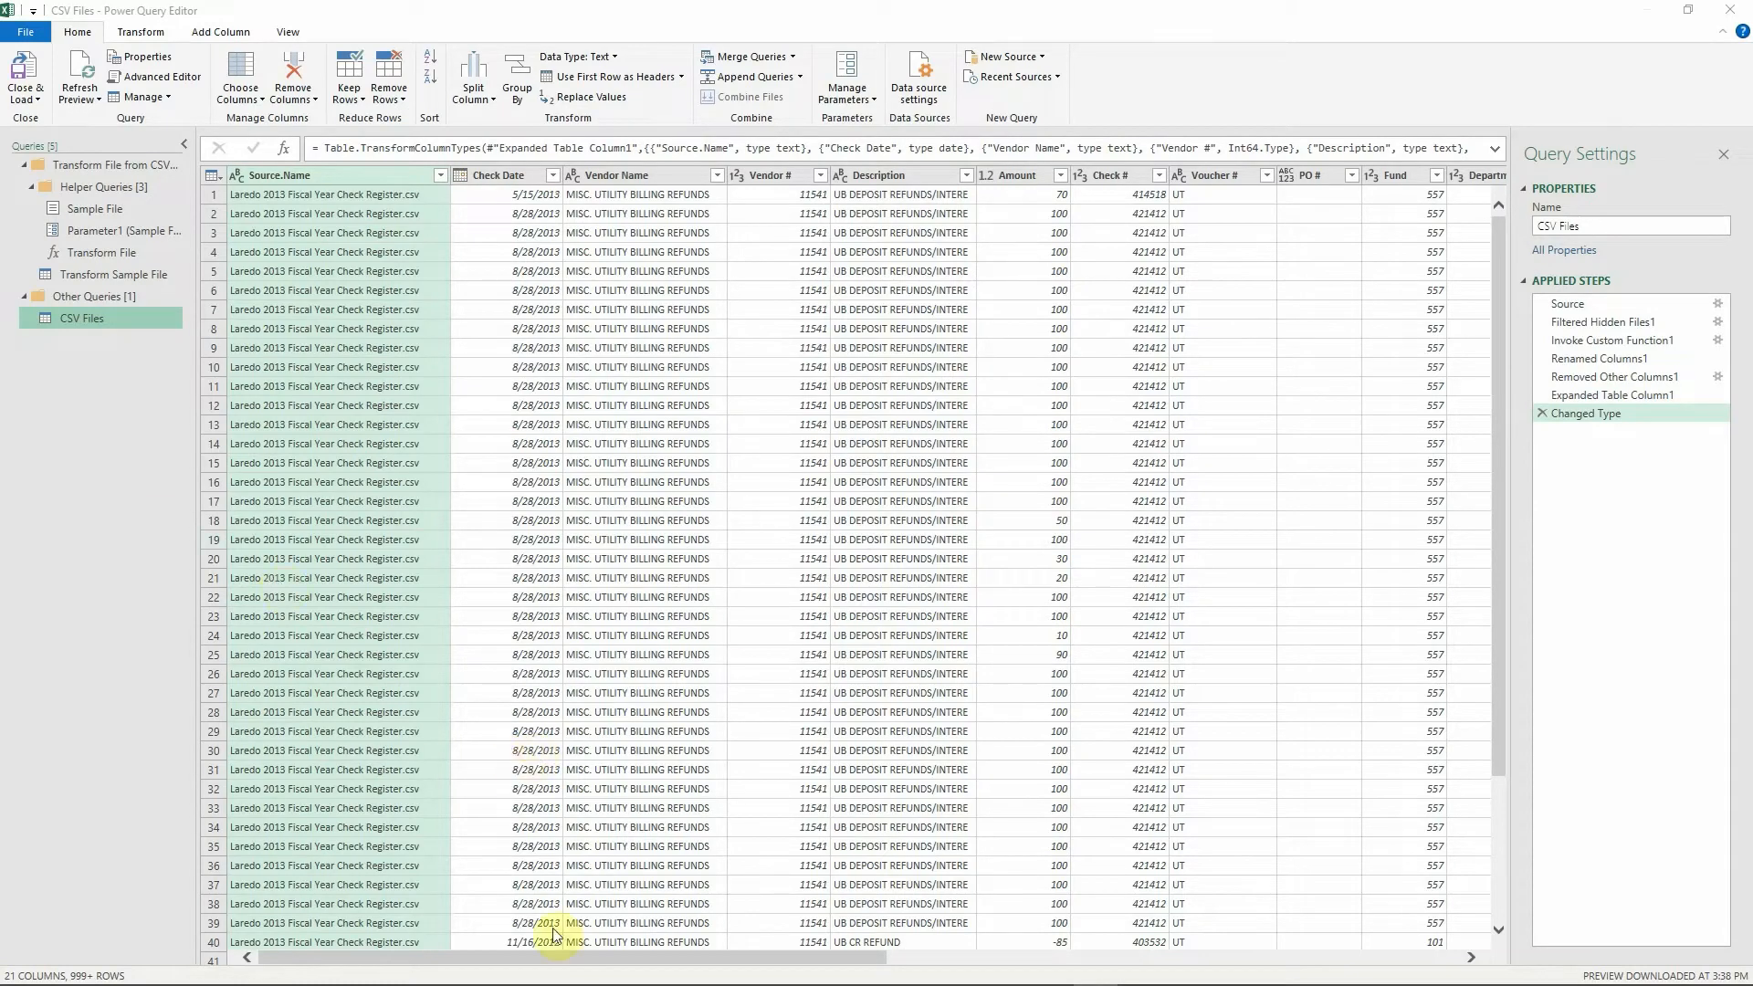
Try removing the Division, Activity Basic, Activity S, Element 1, Element 2 and Obj columns, and delete the Removed Columns step.
{"action": "left_click_drag", "start_coordinate": [573, 957], "coordinate": [876, 798]}
{"action": "left_click", "coordinate": [651, 171]}
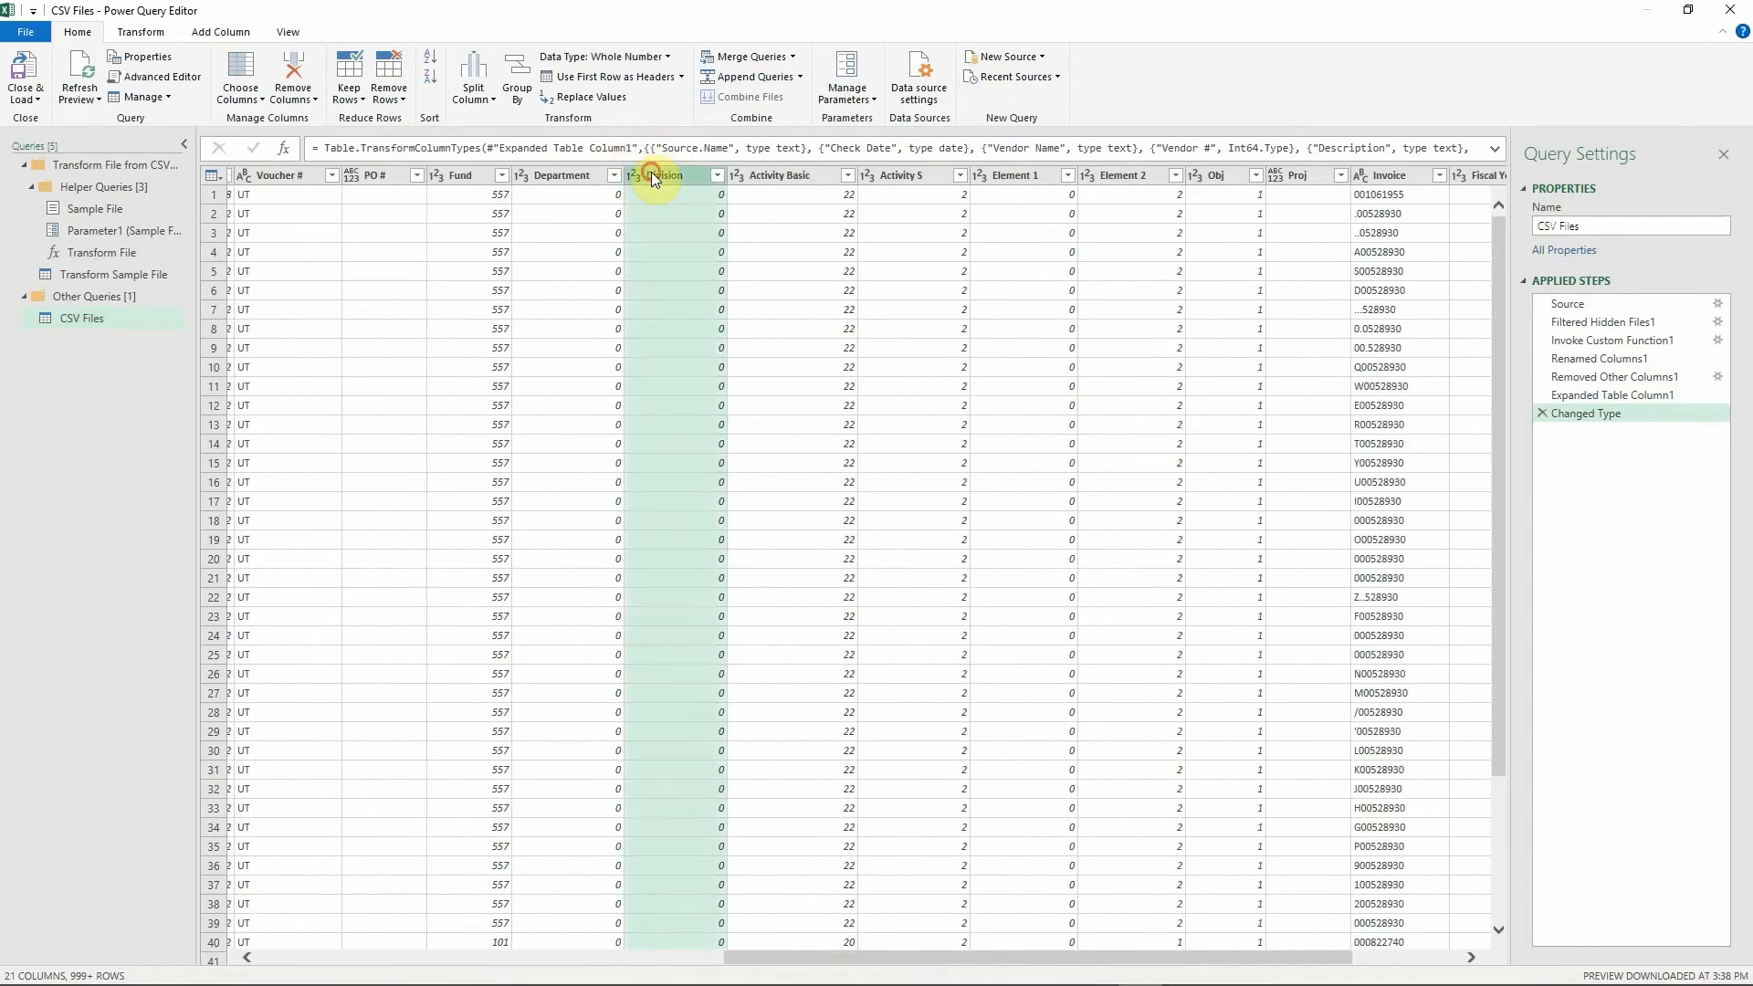
{"action": "left_click", "coordinate": [294, 60]}
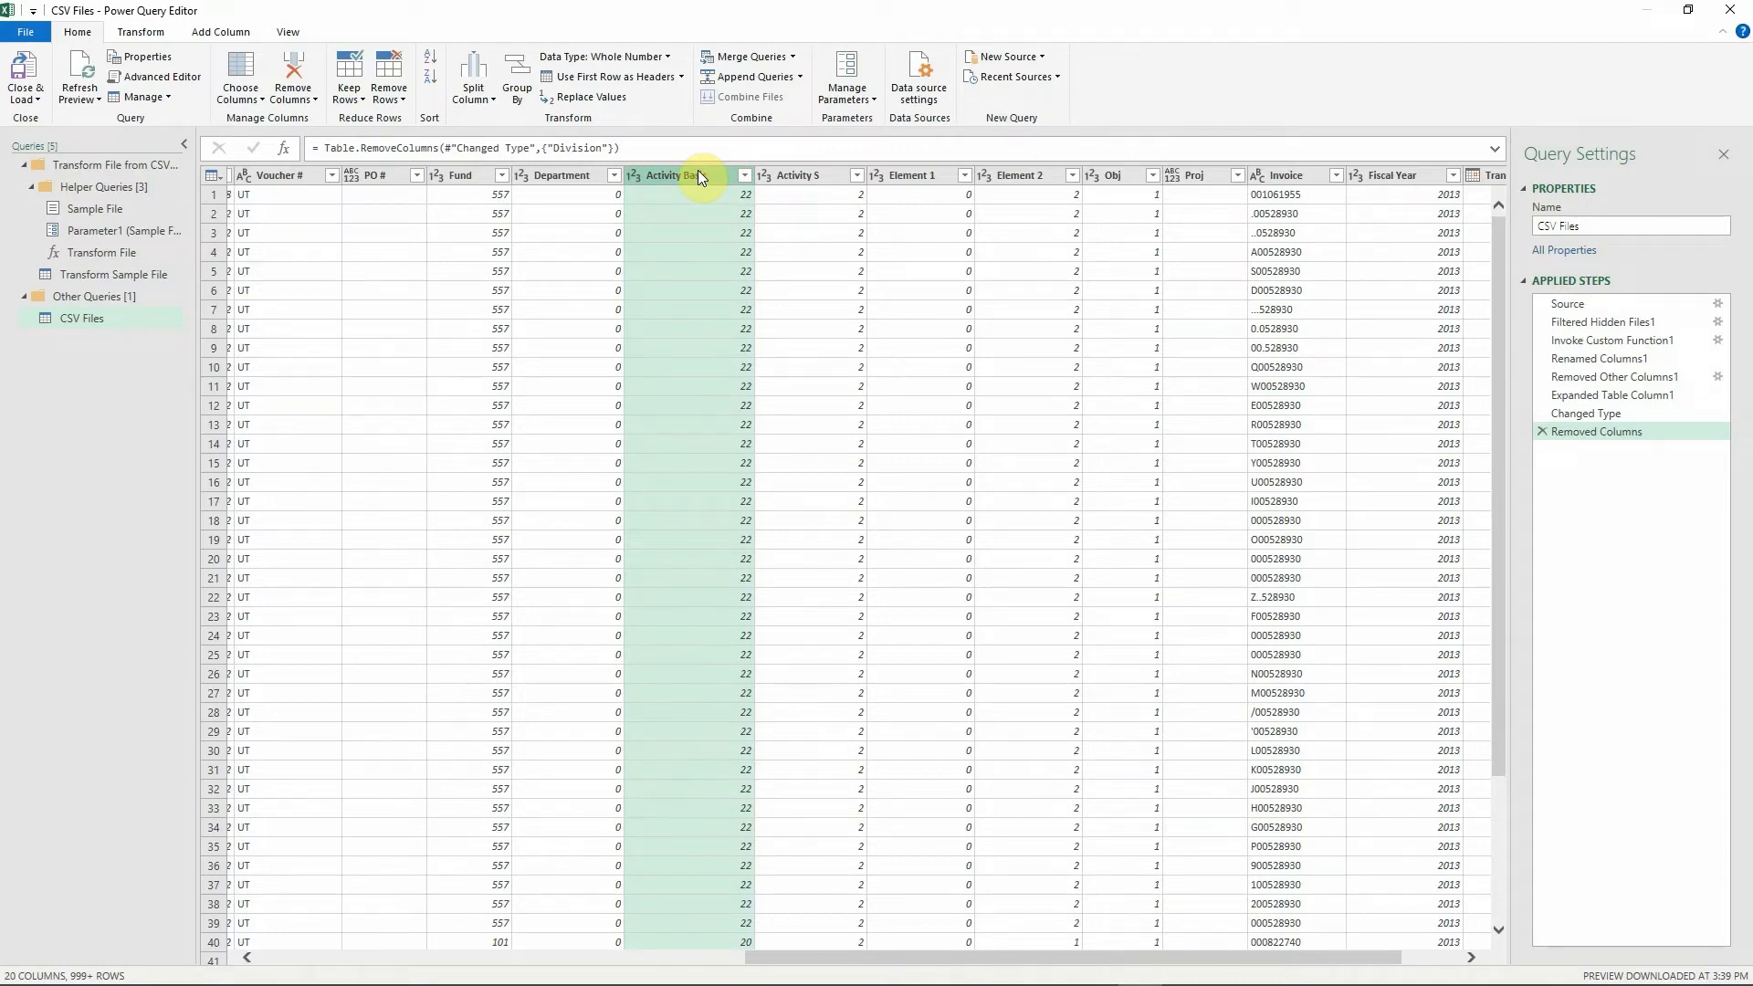
{"action": "left_click", "coordinate": [820, 178], "text": "ctrl"}
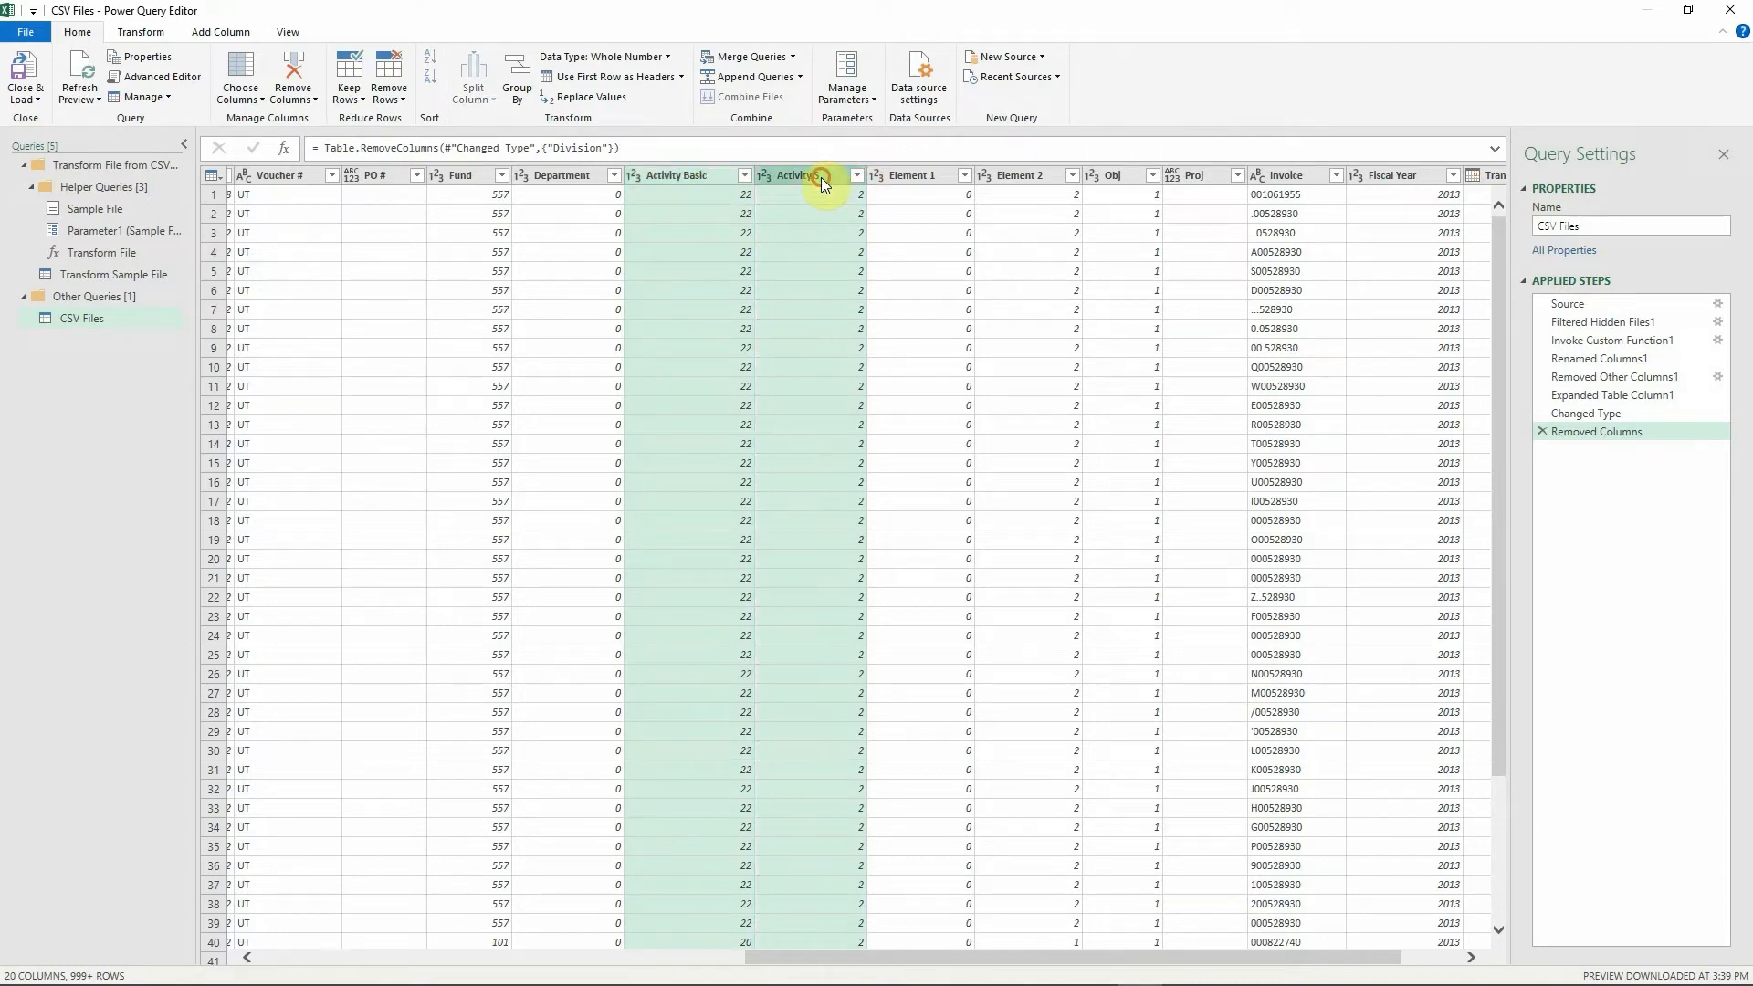
{"action": "left_click", "coordinate": [917, 178], "text": "ctrl"}
{"action": "left_click", "coordinate": [1012, 179], "text": "ctrl"}
{"action": "left_click", "coordinate": [1116, 179], "text": "ctrl"}
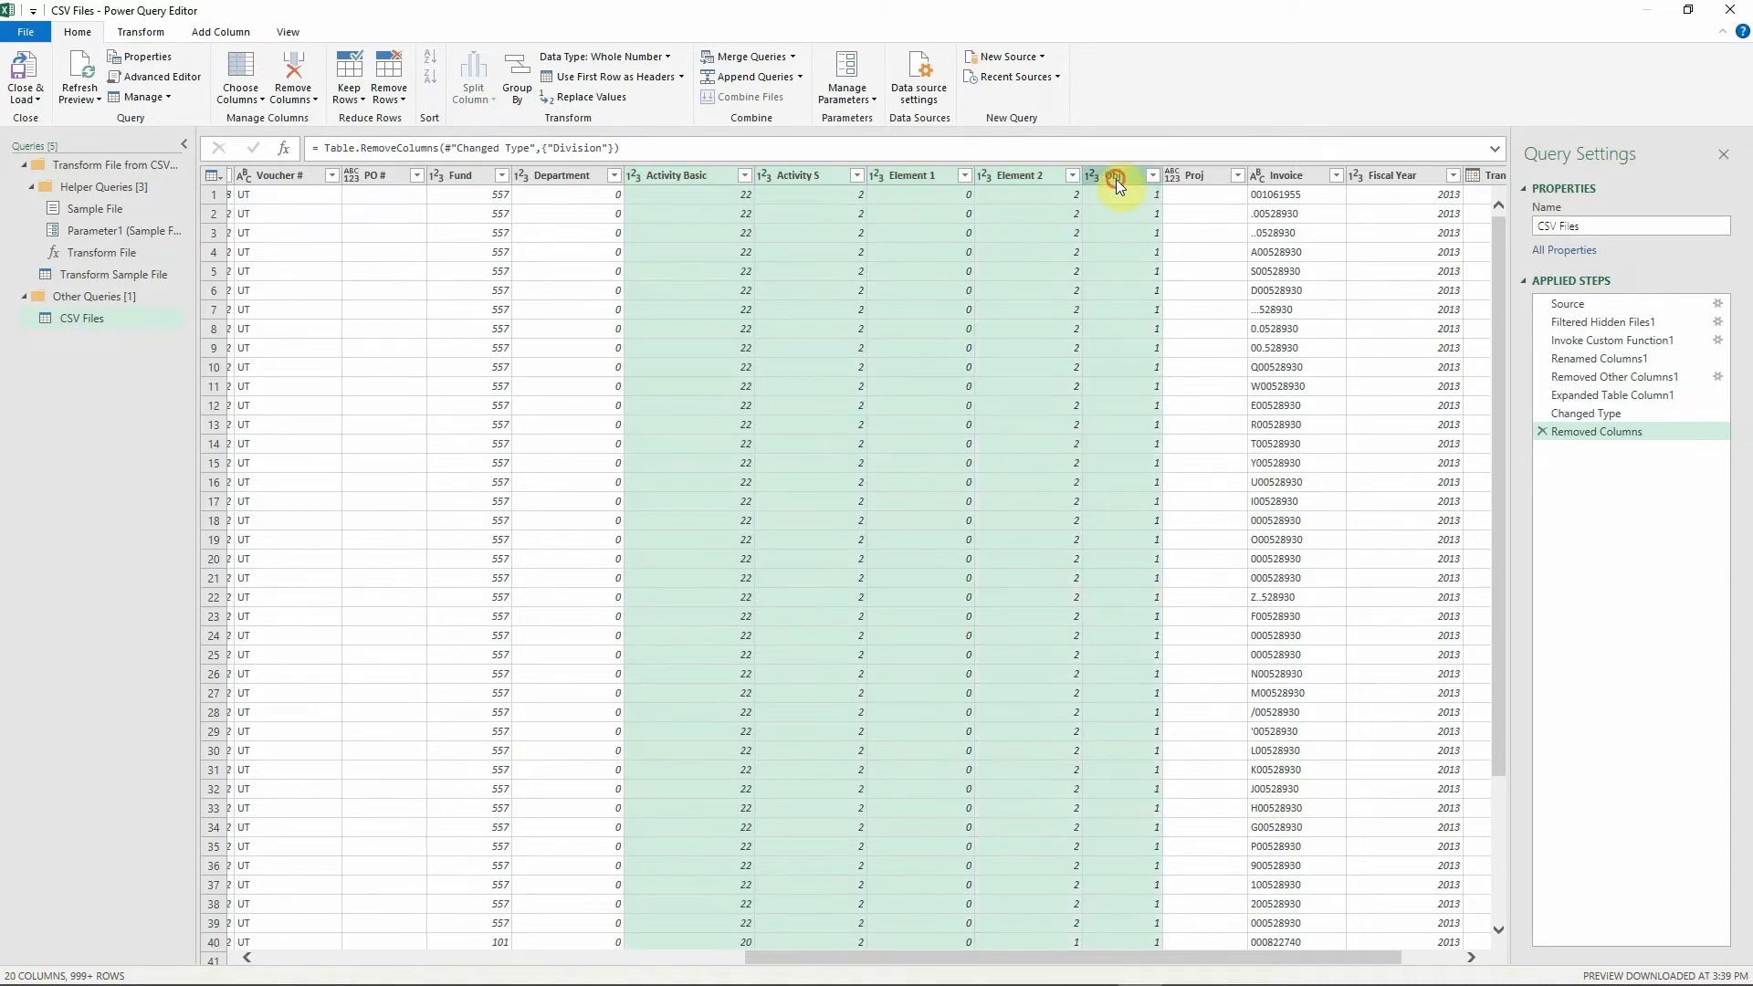
{"action": "left_click", "coordinate": [291, 62]}
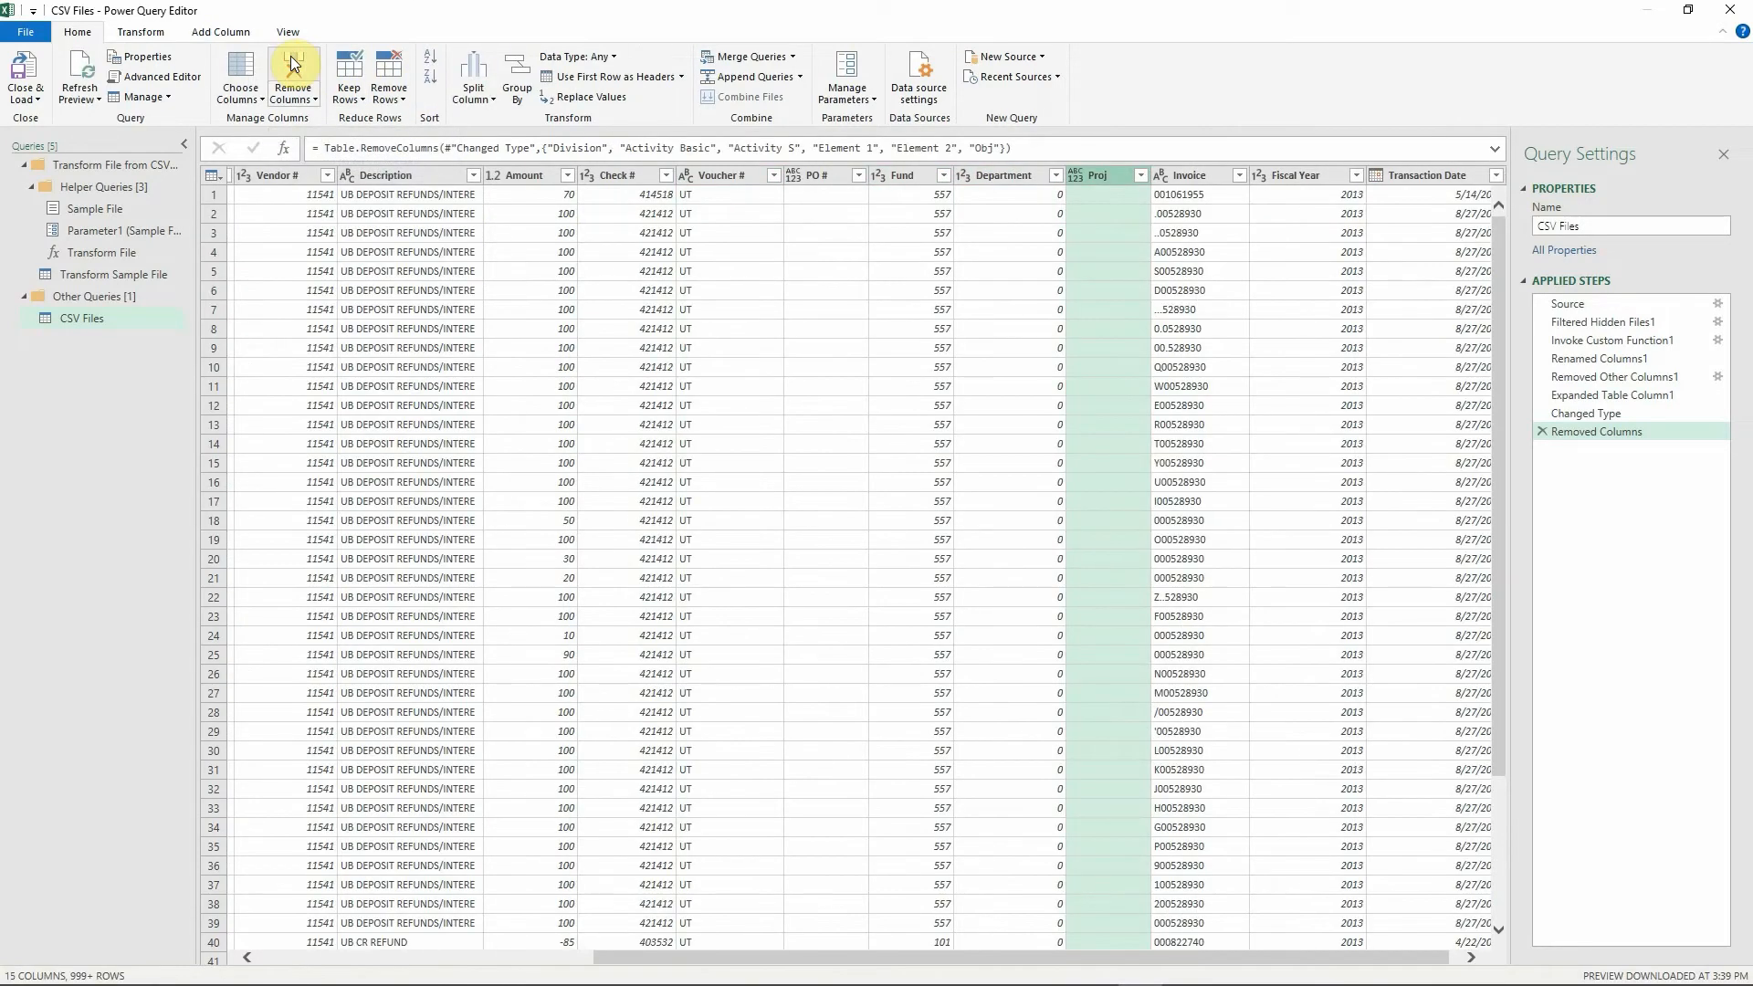
{"action": "left_click", "coordinate": [1541, 431]}
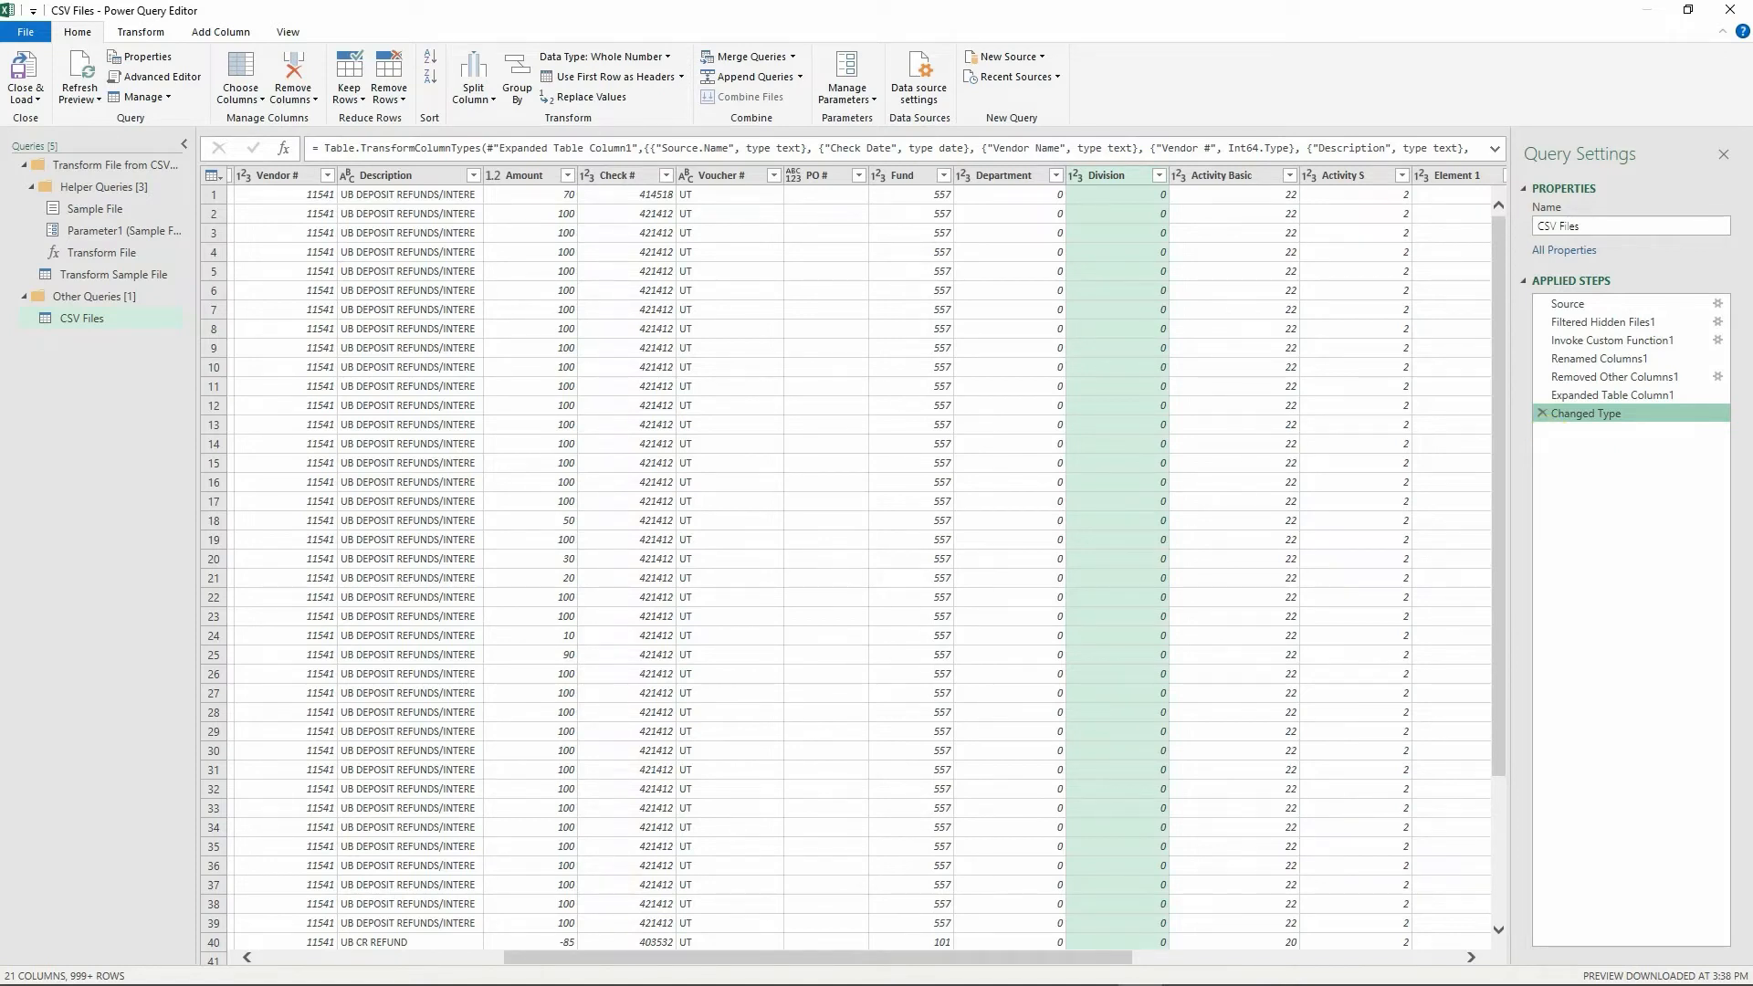
Load the combined CSV Files query into the workbook as a table.
{"action": "left_click", "coordinate": [25, 78]}
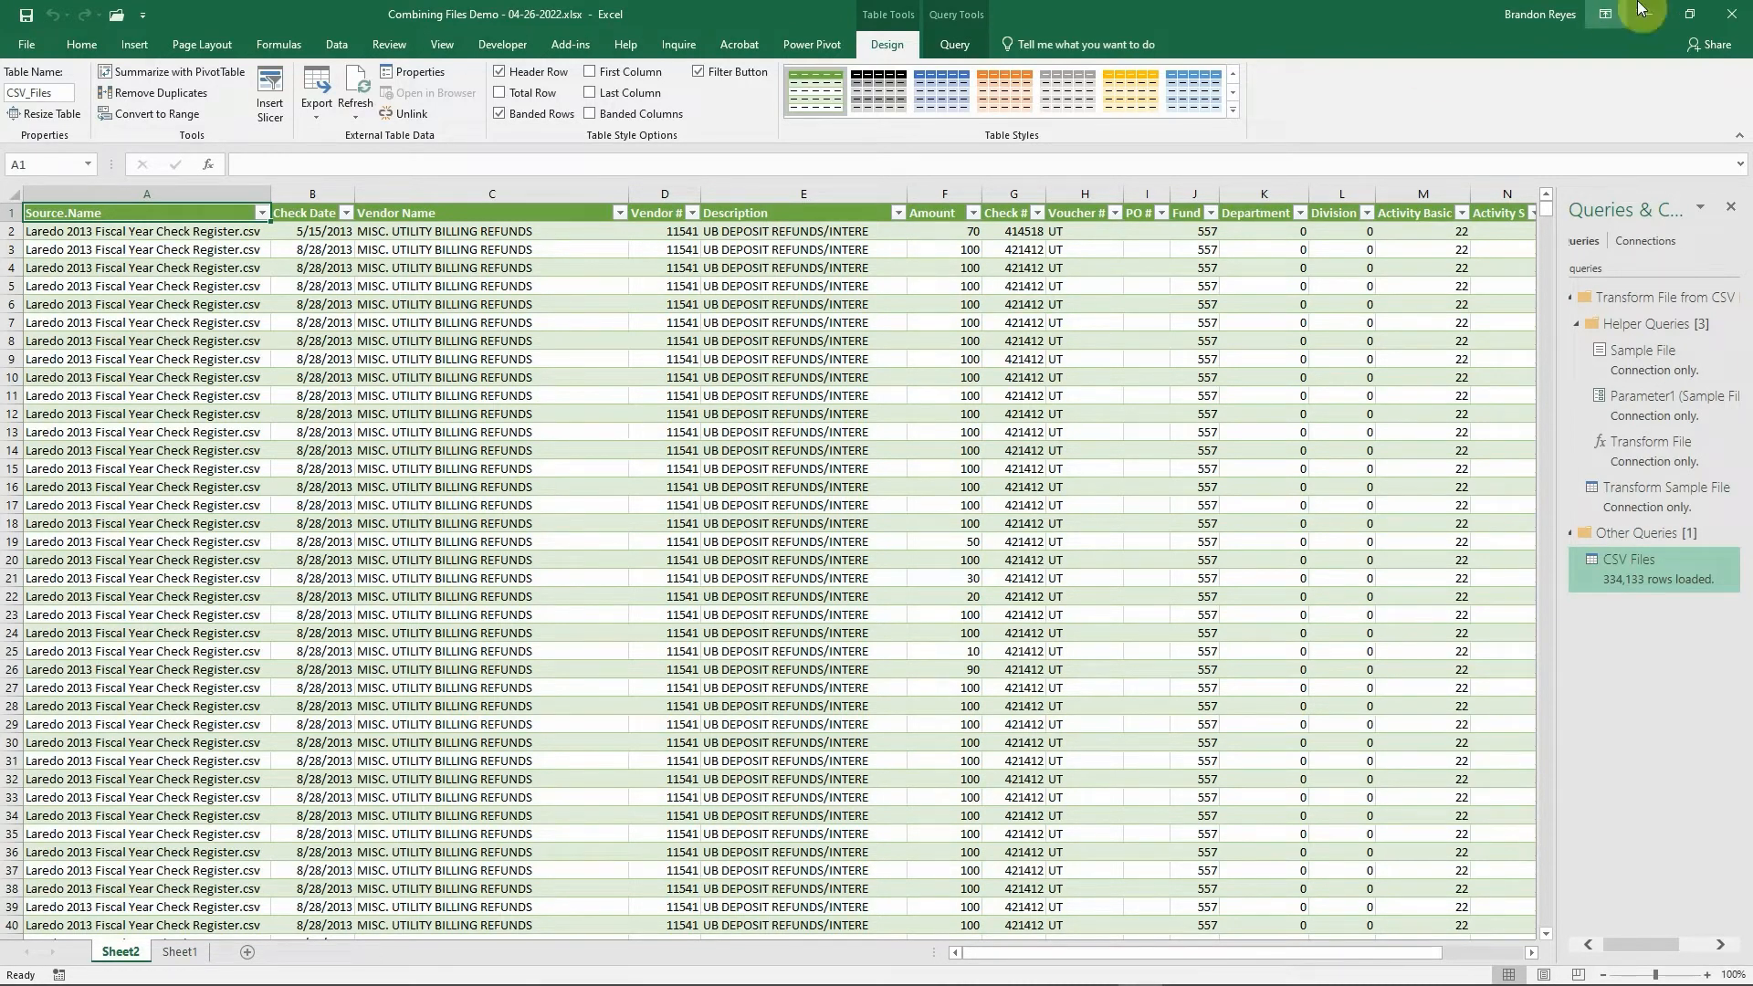
Switch to Power BI Desktop and connect to the folder of Laredo Fiscal Year Check Register CSV files.
{"action": "key", "text": "alt+Tab"}
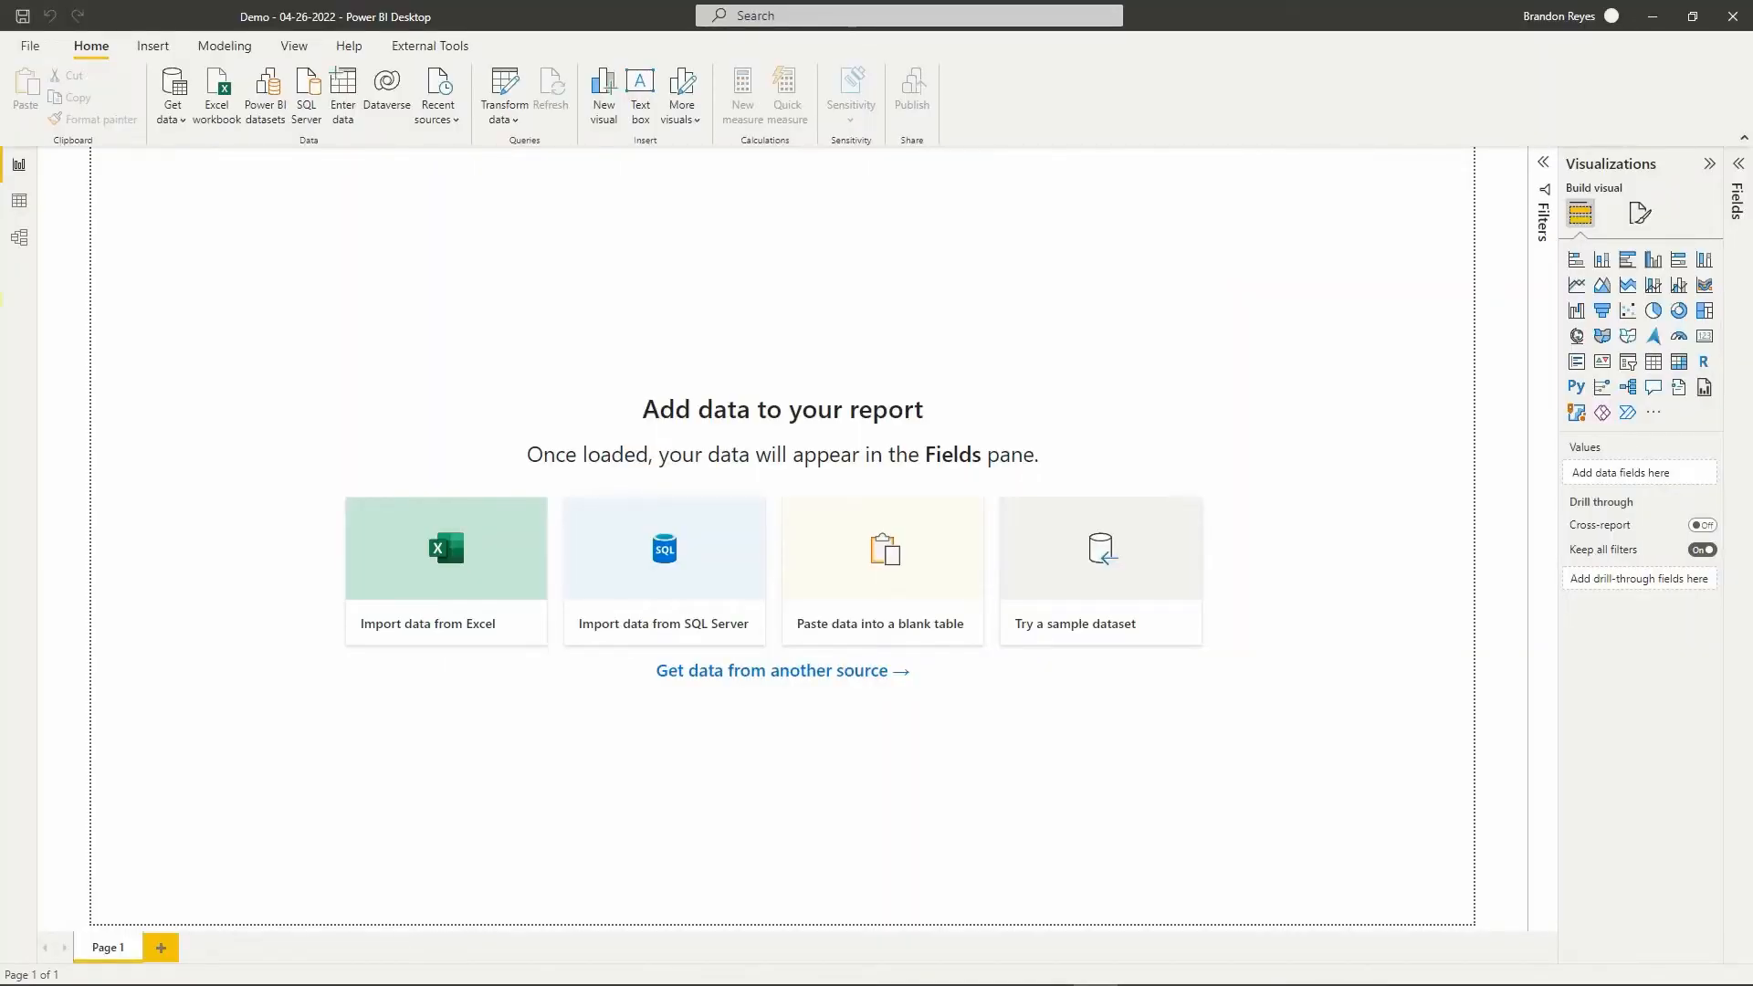
{"action": "left_click", "coordinate": [173, 115]}
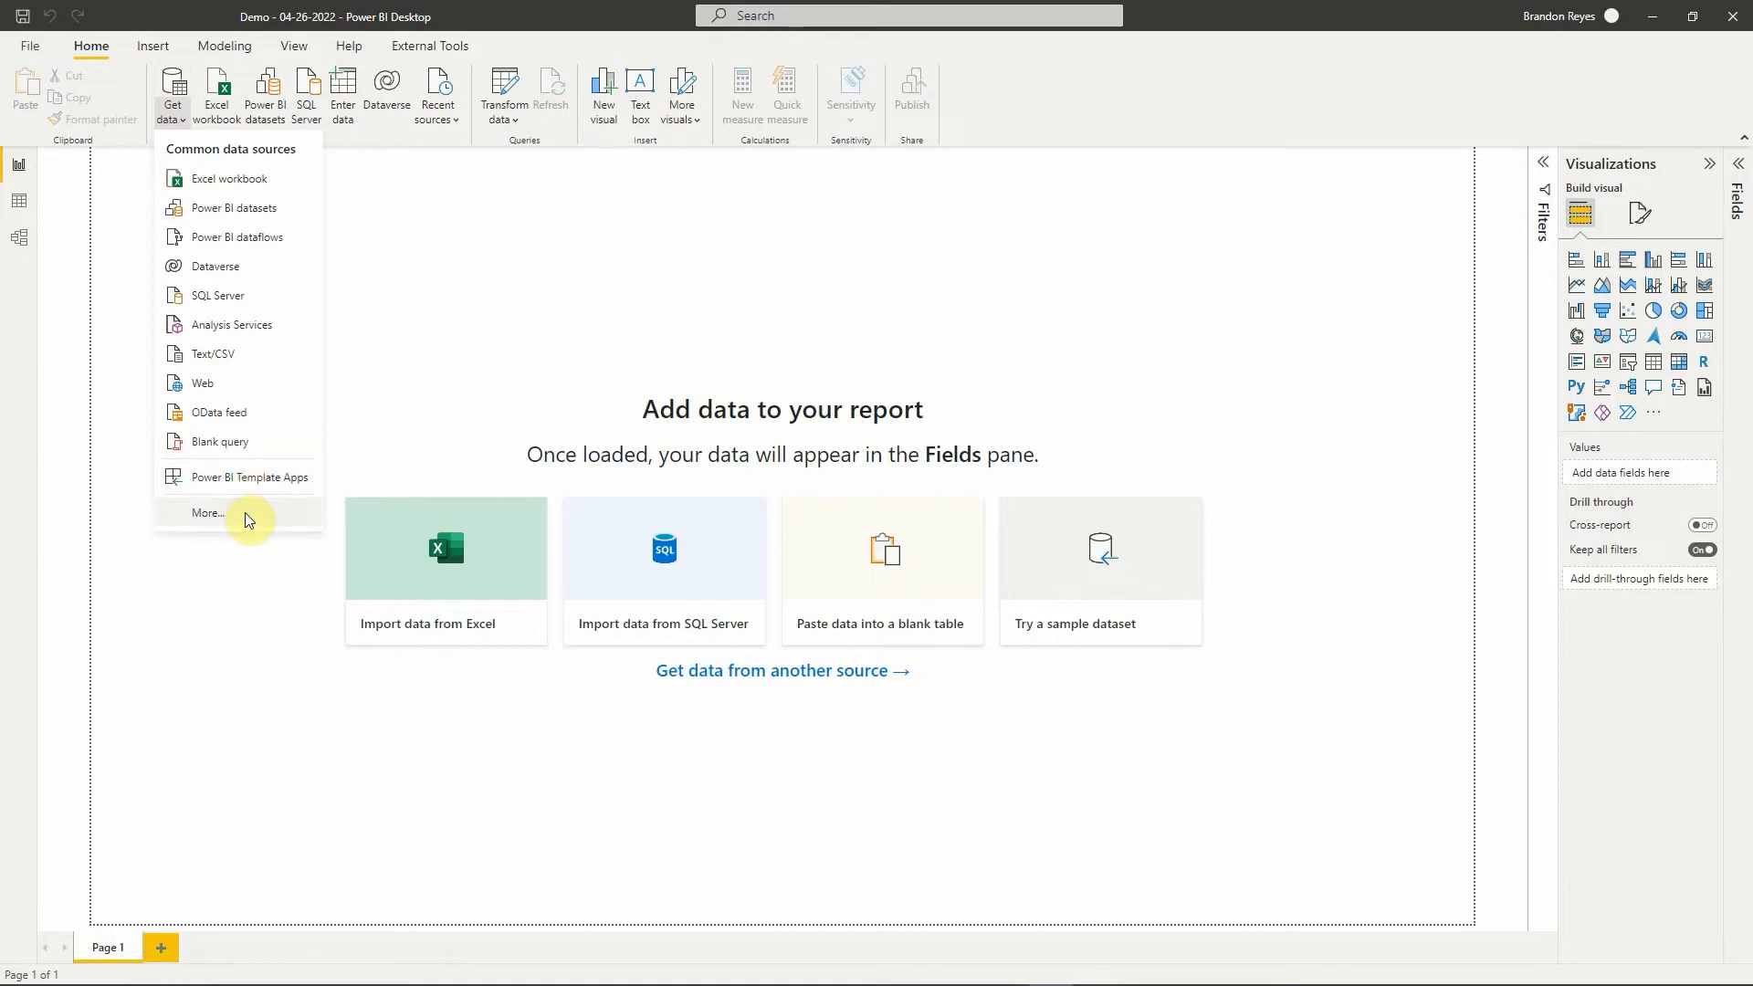
{"action": "left_click", "coordinate": [209, 513]}
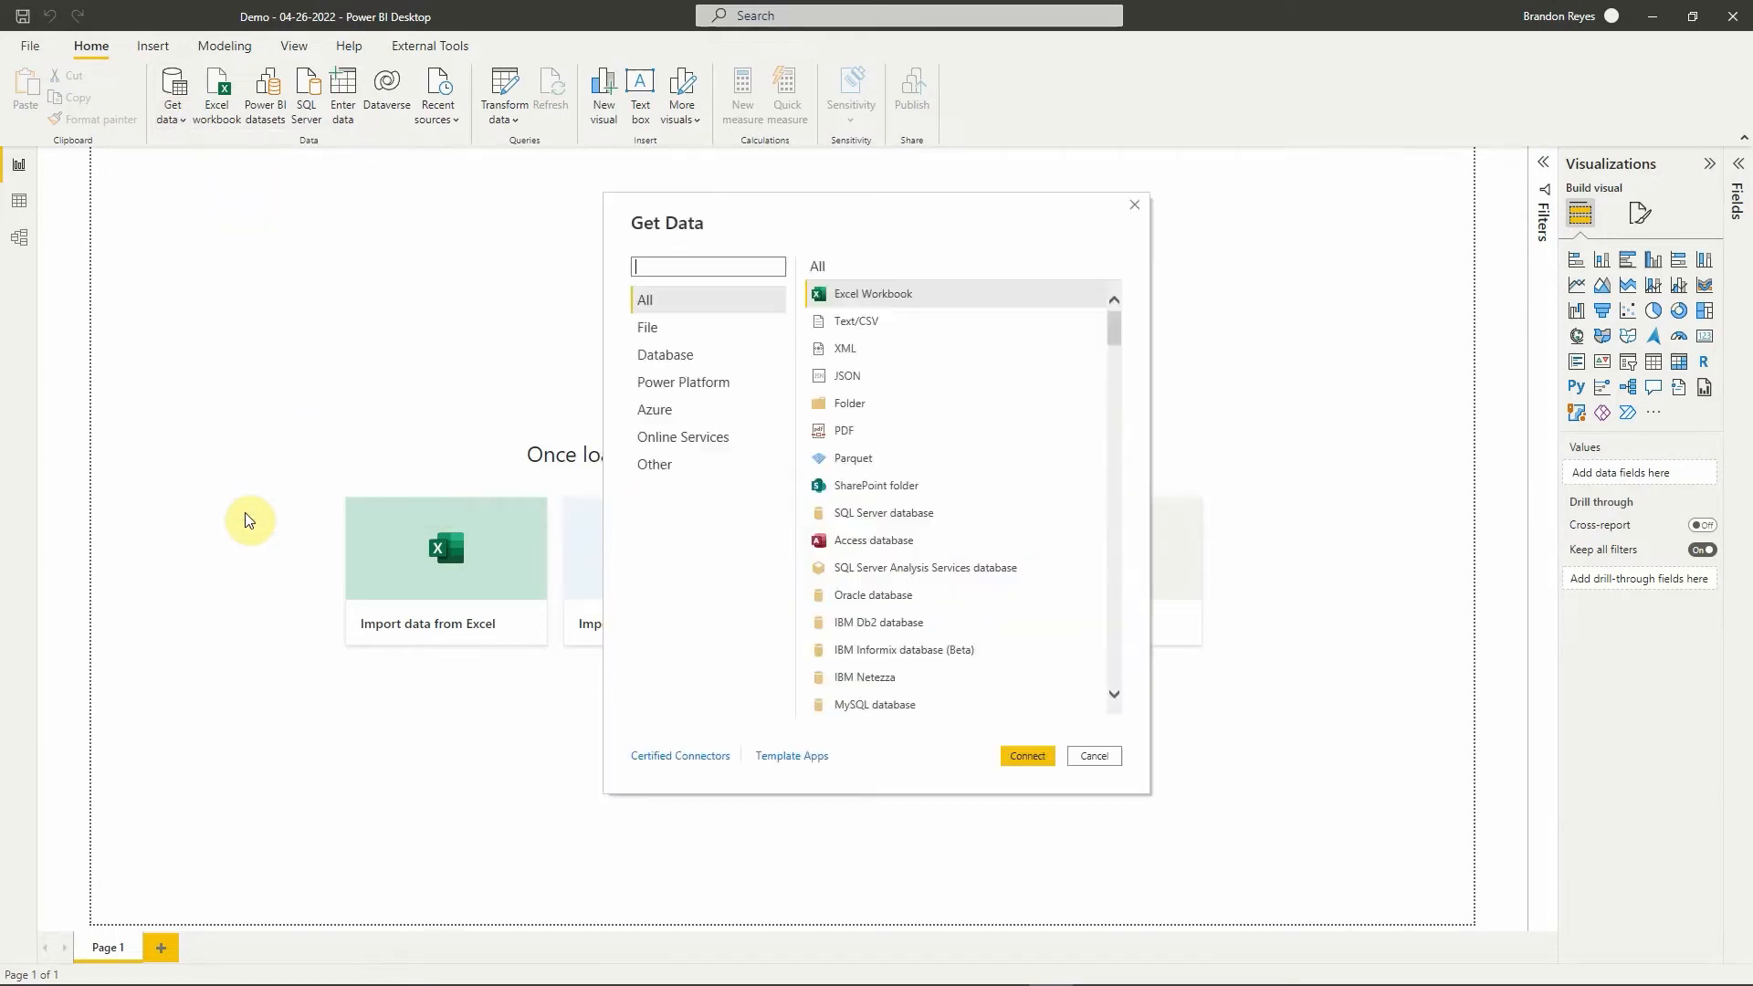
{"action": "left_click", "coordinate": [906, 402]}
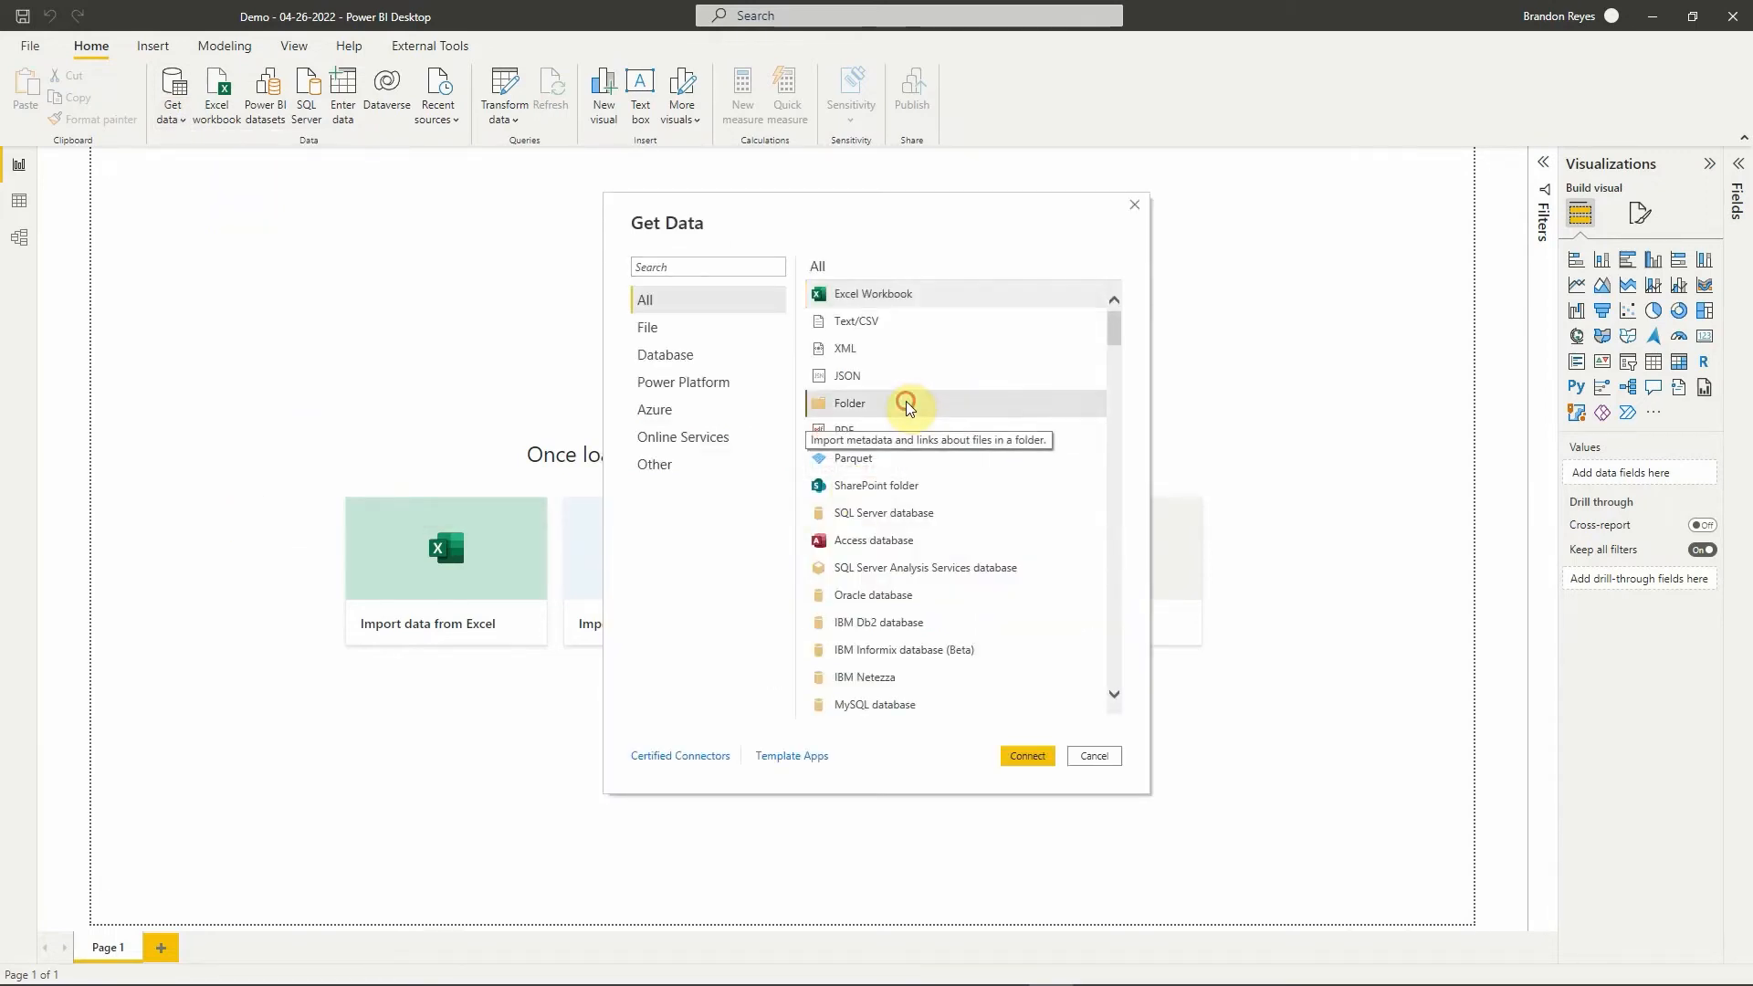
{"action": "left_click", "coordinate": [1029, 757]}
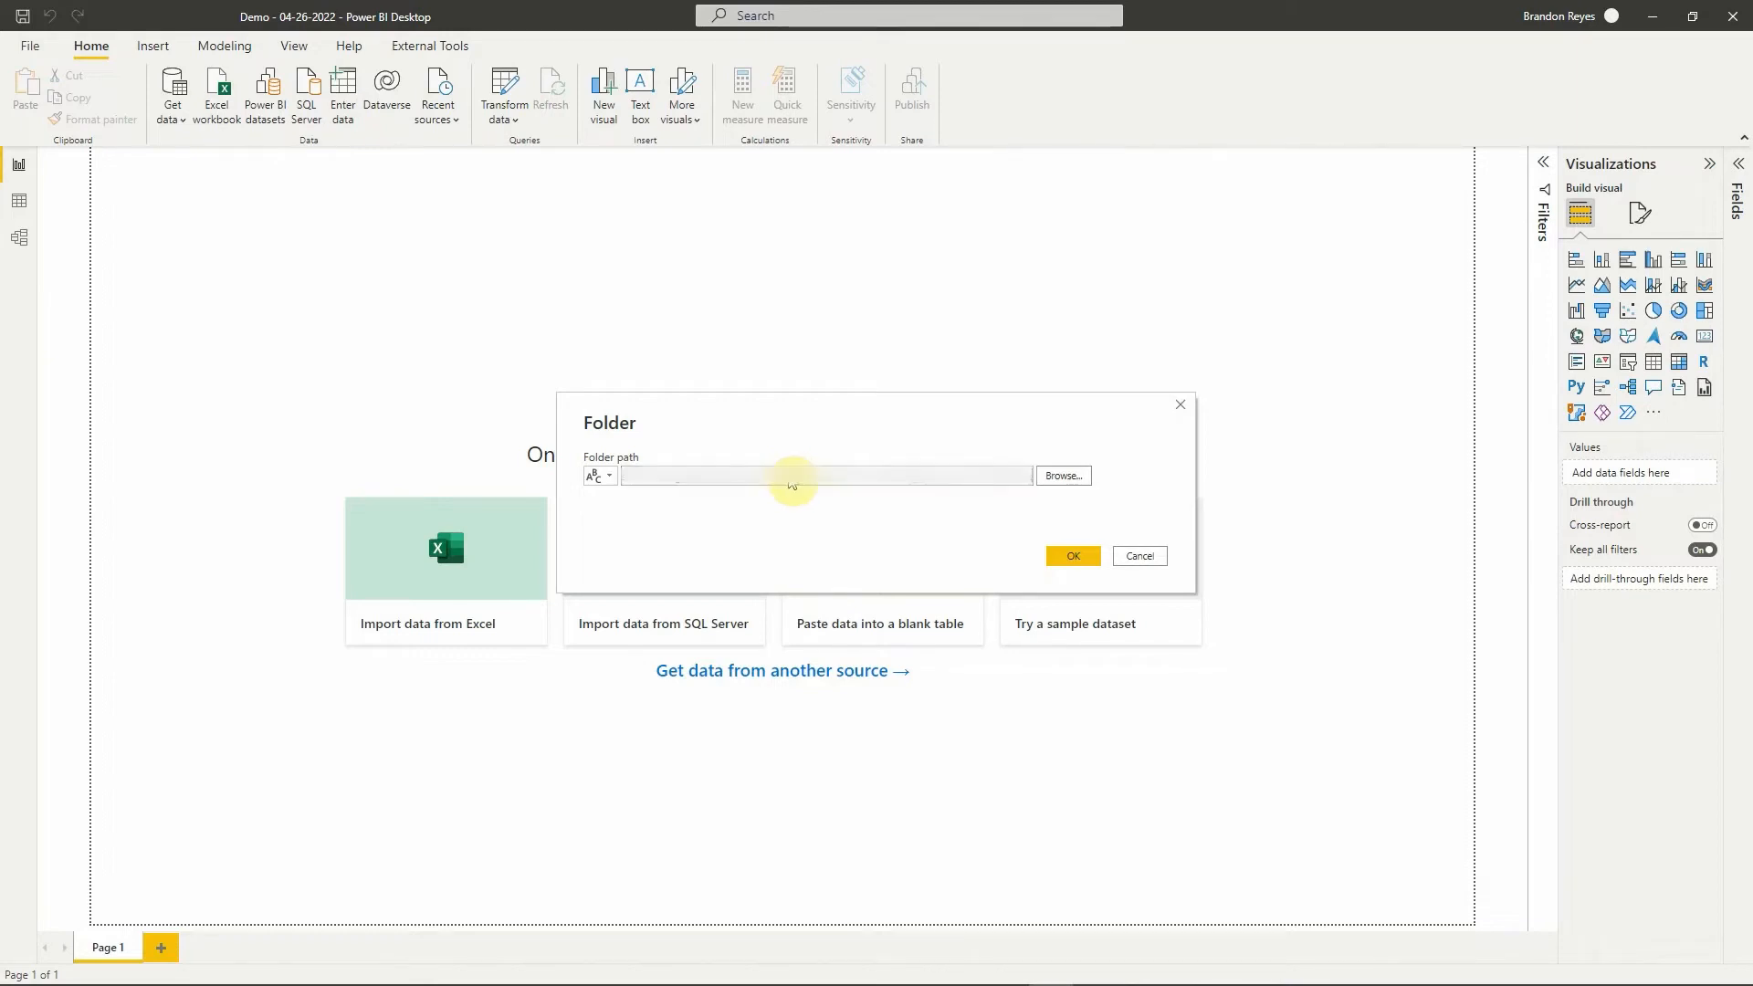
{"action": "left_click", "coordinate": [1072, 556]}
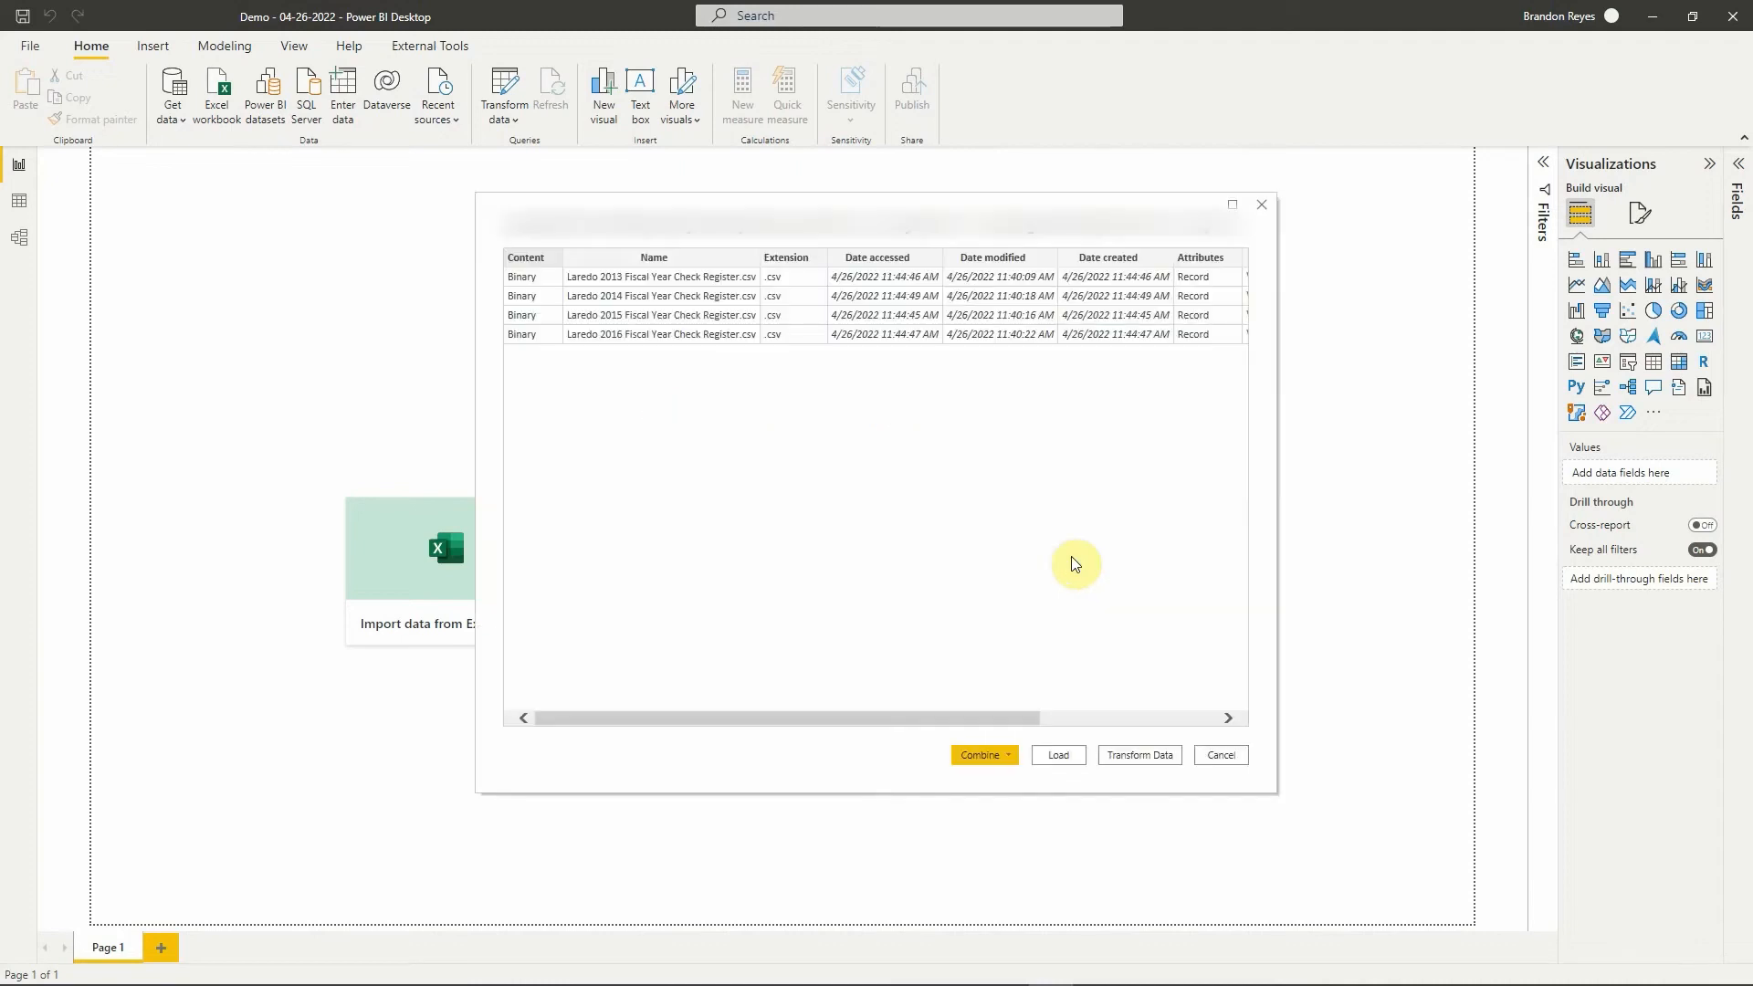
Combine and transform the check register files in Power Query, with the first file as sample and comma as delimiter.
{"action": "left_click", "coordinate": [991, 756]}
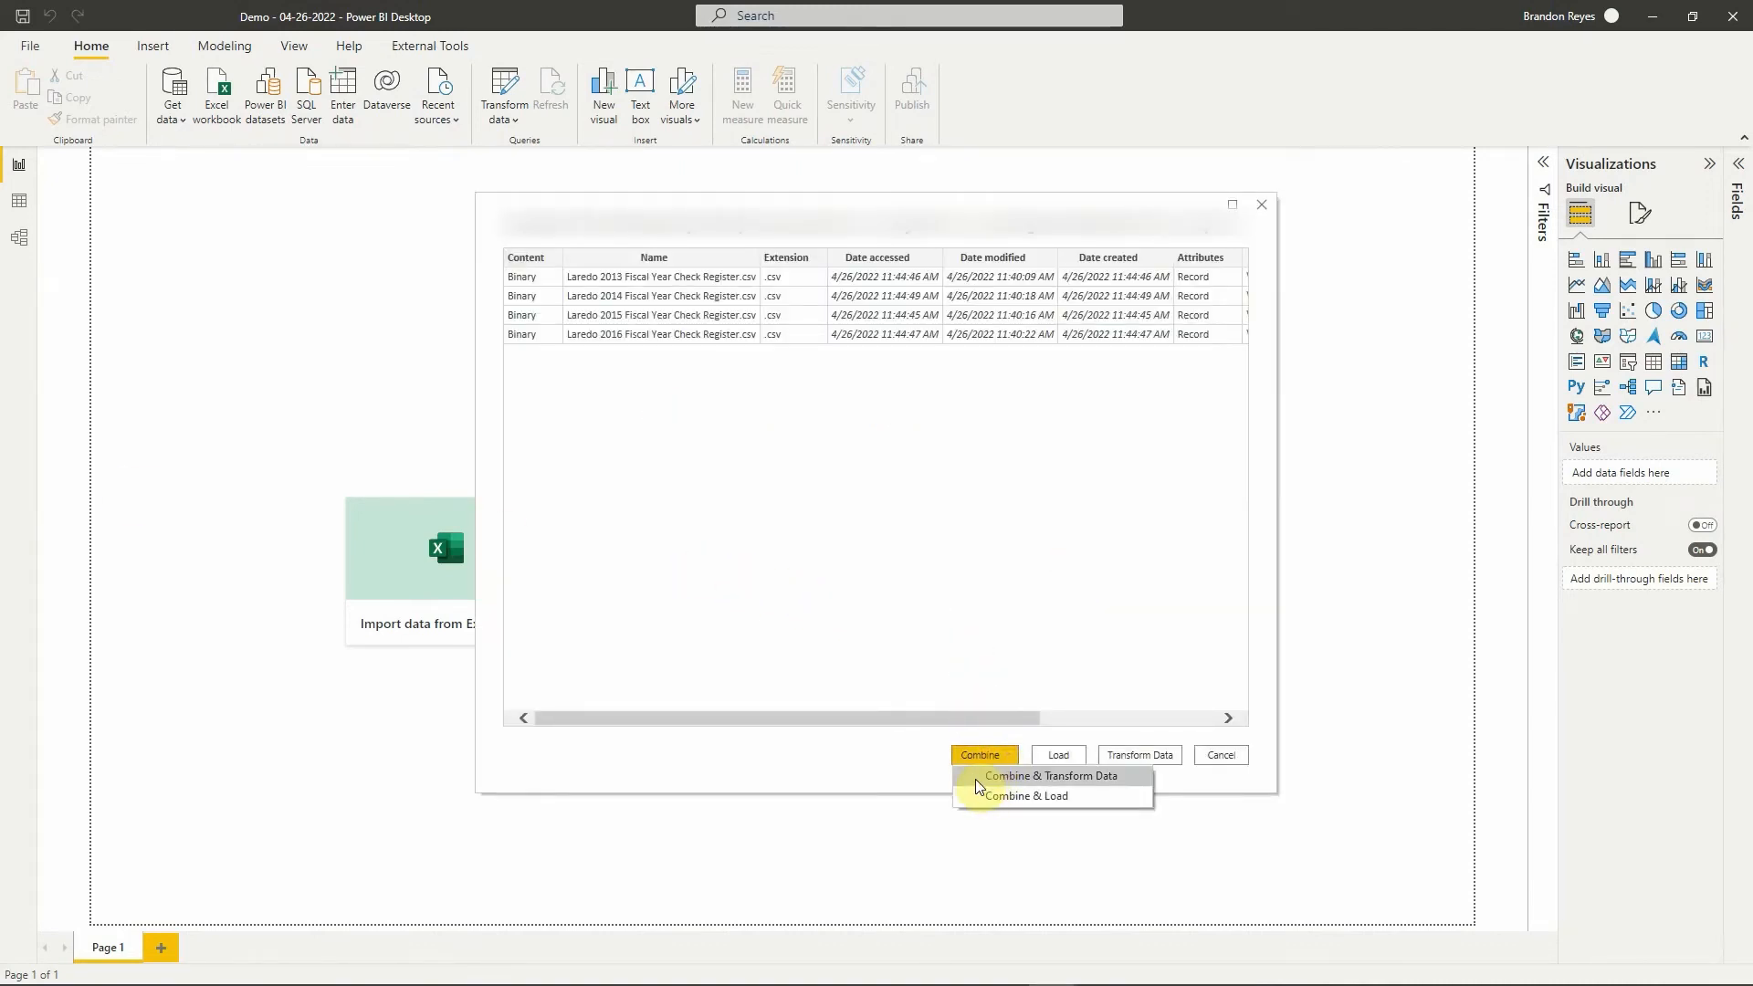
{"action": "left_click", "coordinate": [975, 780]}
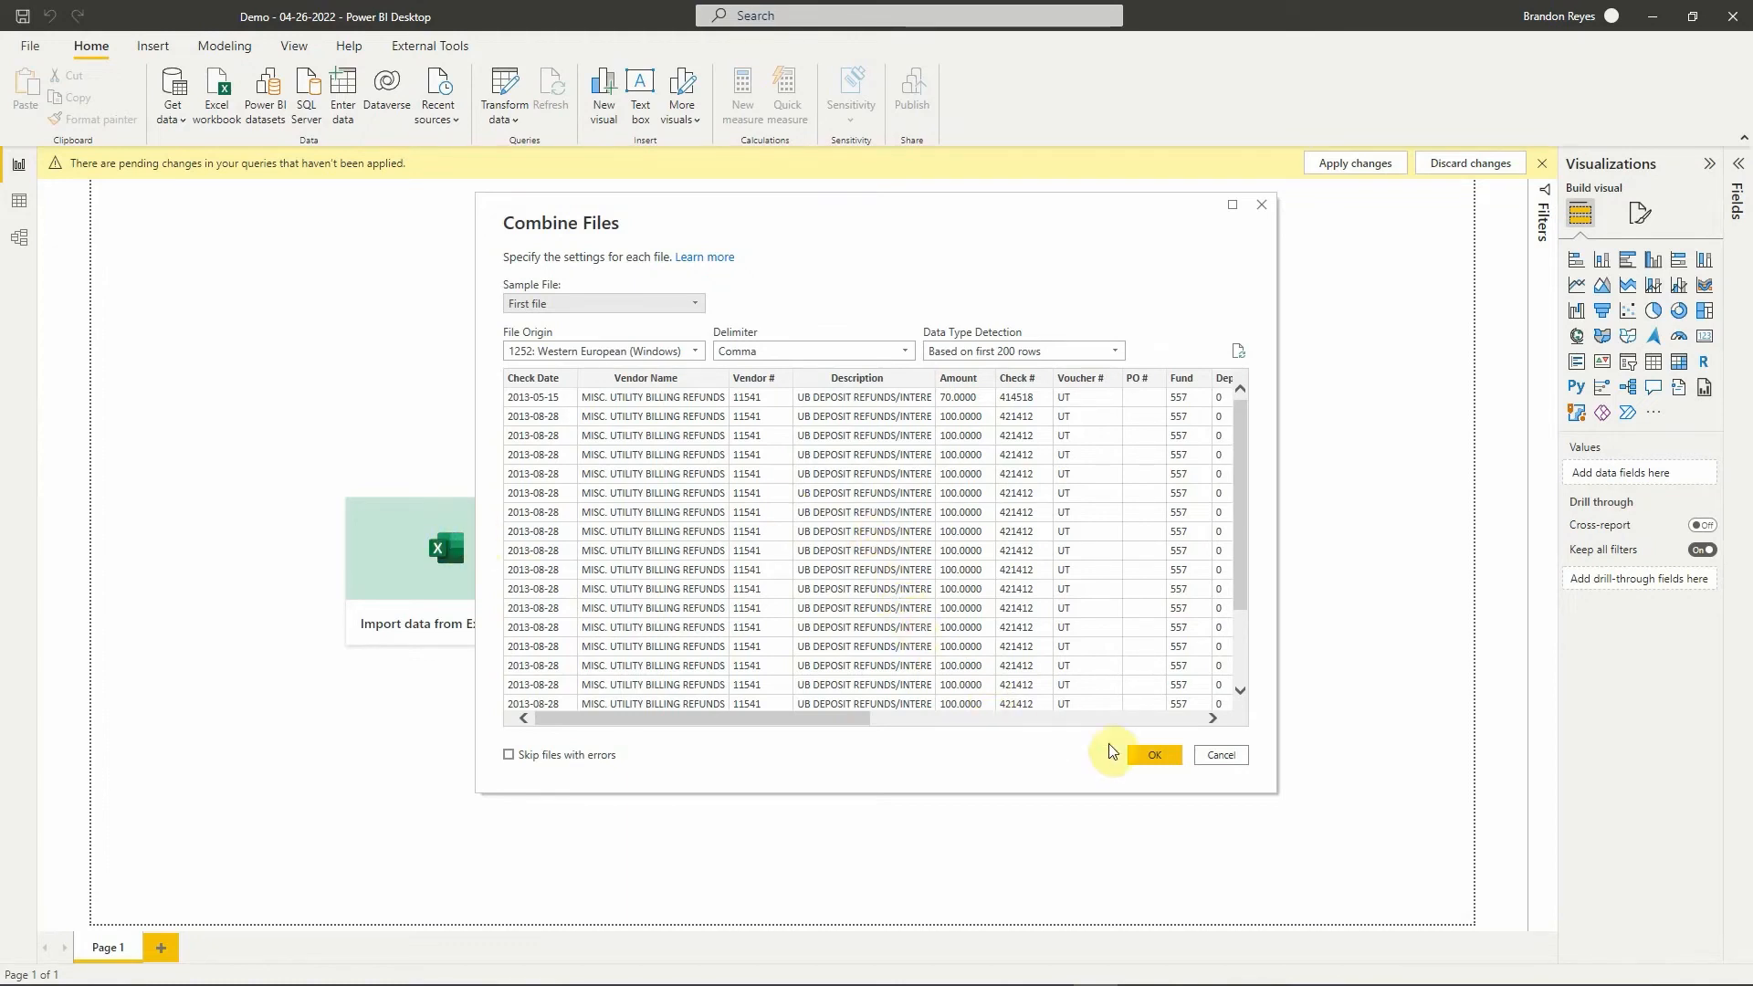
{"action": "left_click", "coordinate": [1149, 756]}
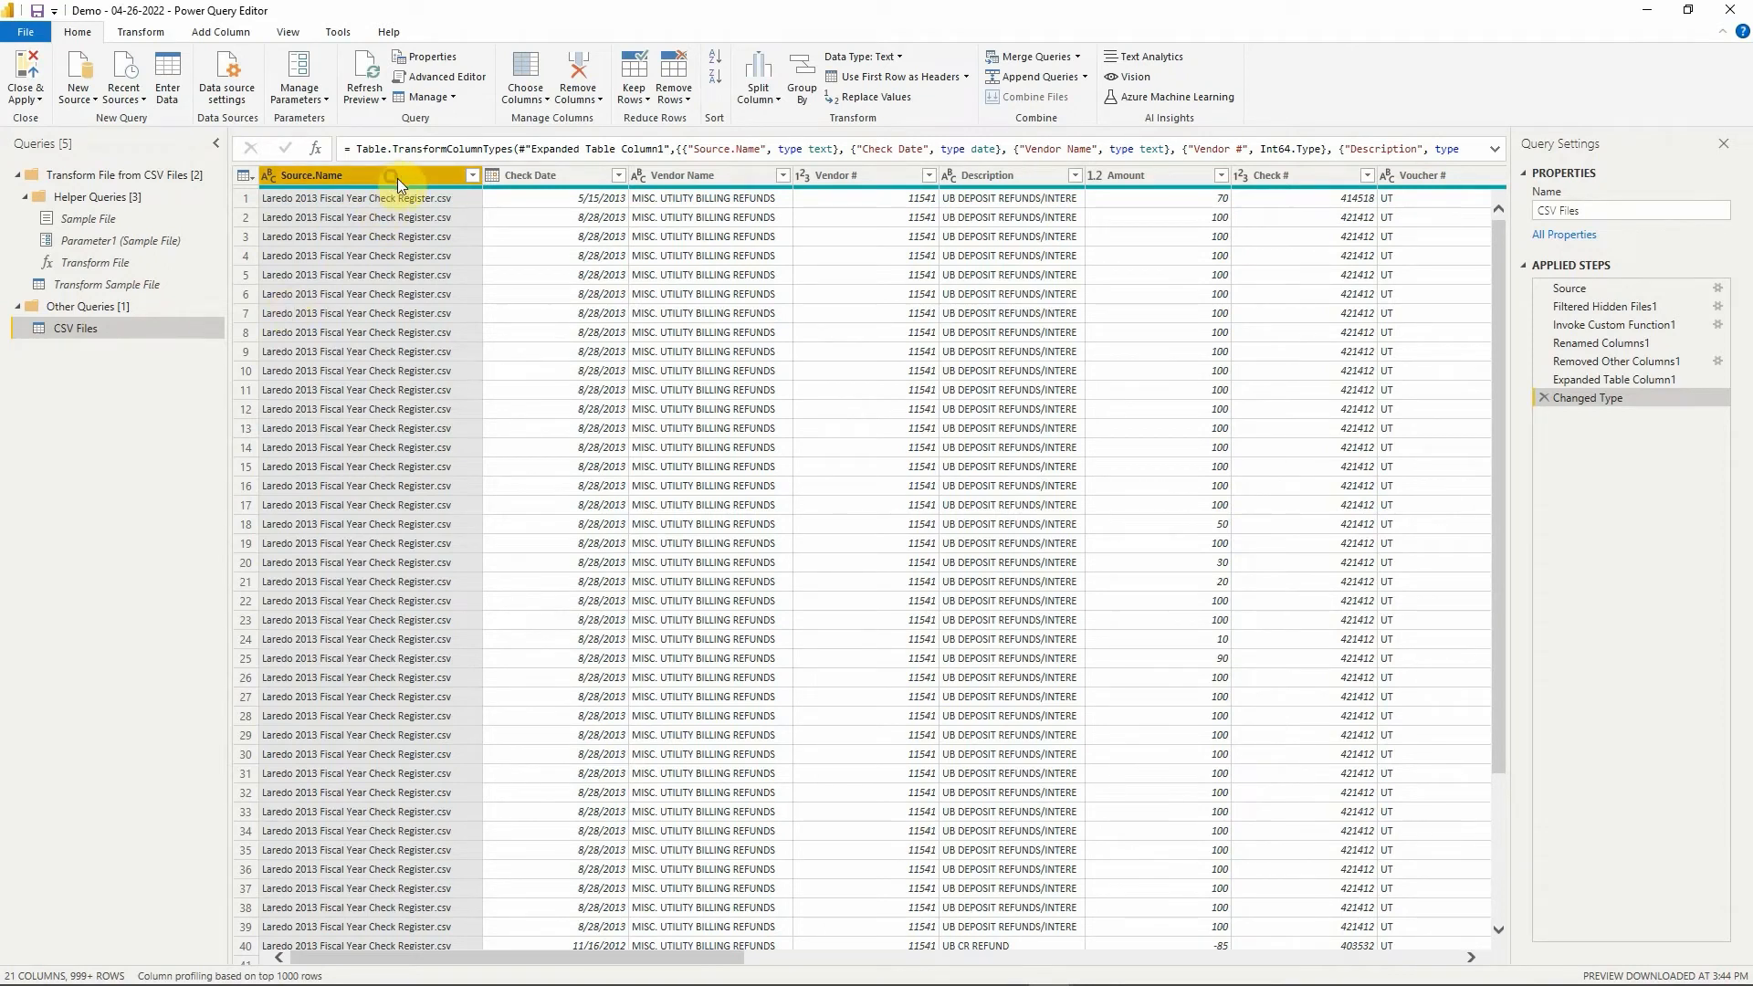
Remove the Source.Name column and the Division through Proj columns from the CSV Files query, and apply the changes to the model.
{"action": "left_click", "coordinate": [577, 68]}
{"action": "left_click_drag", "start_coordinate": [529, 955], "coordinate": [853, 957]}
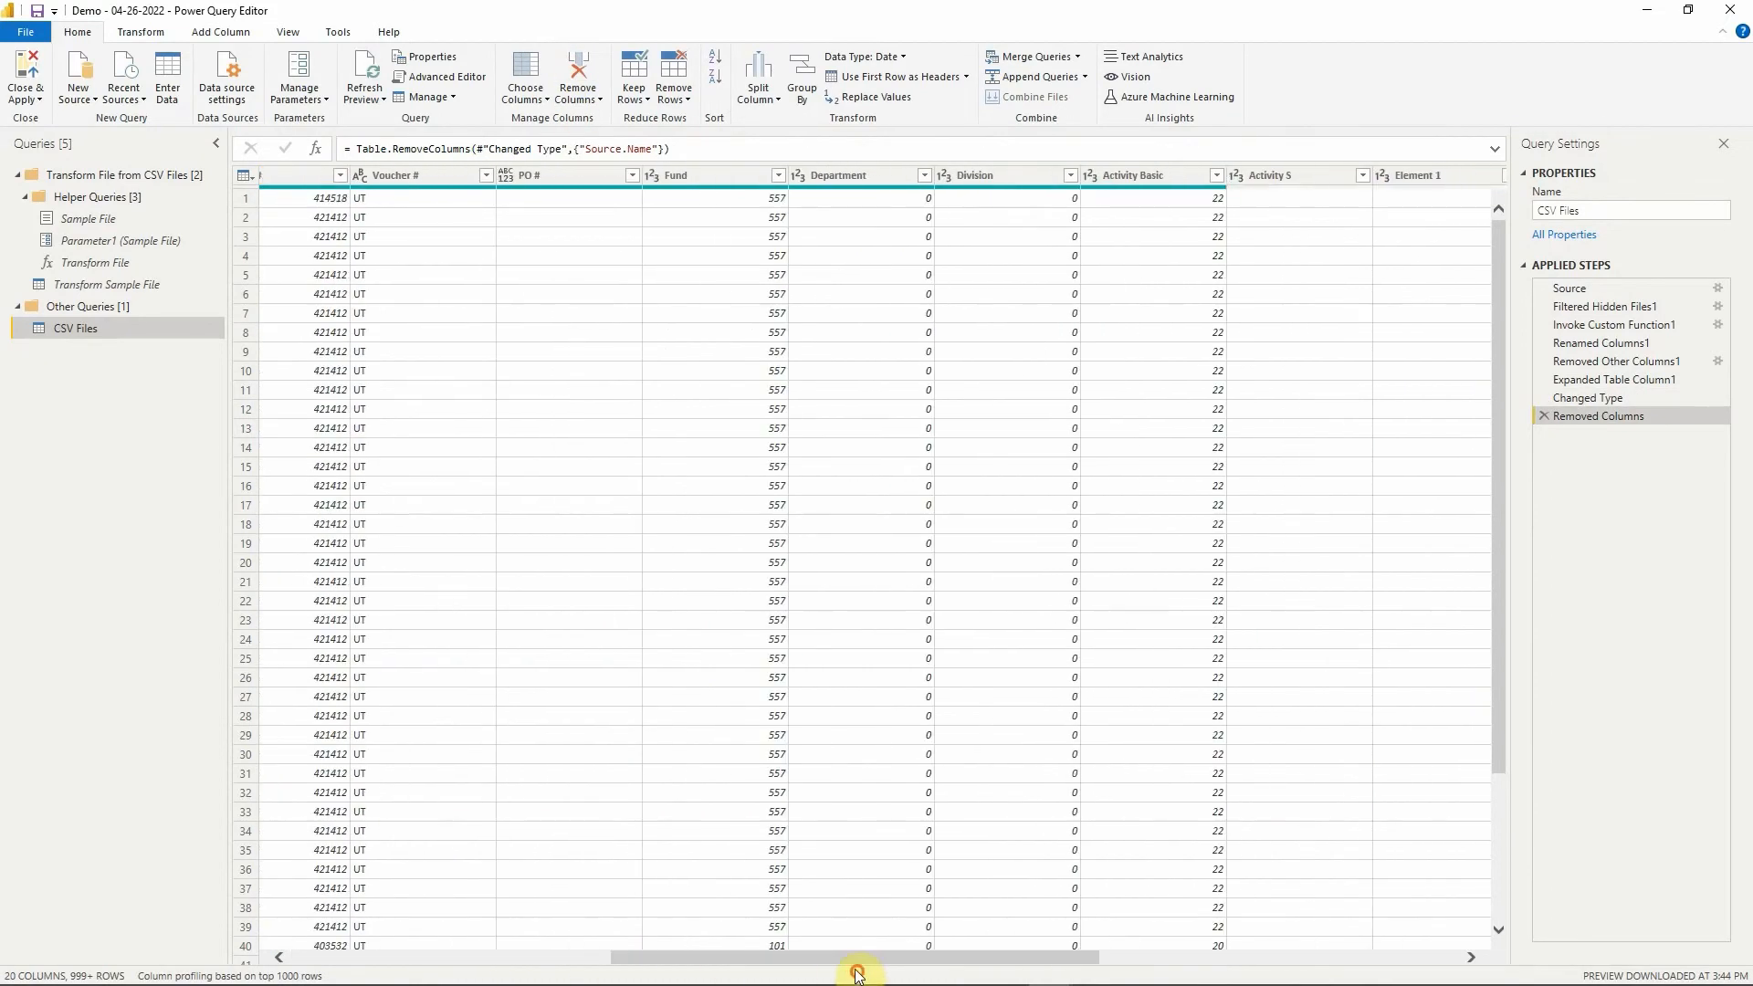
{"action": "left_click", "coordinate": [975, 175]}
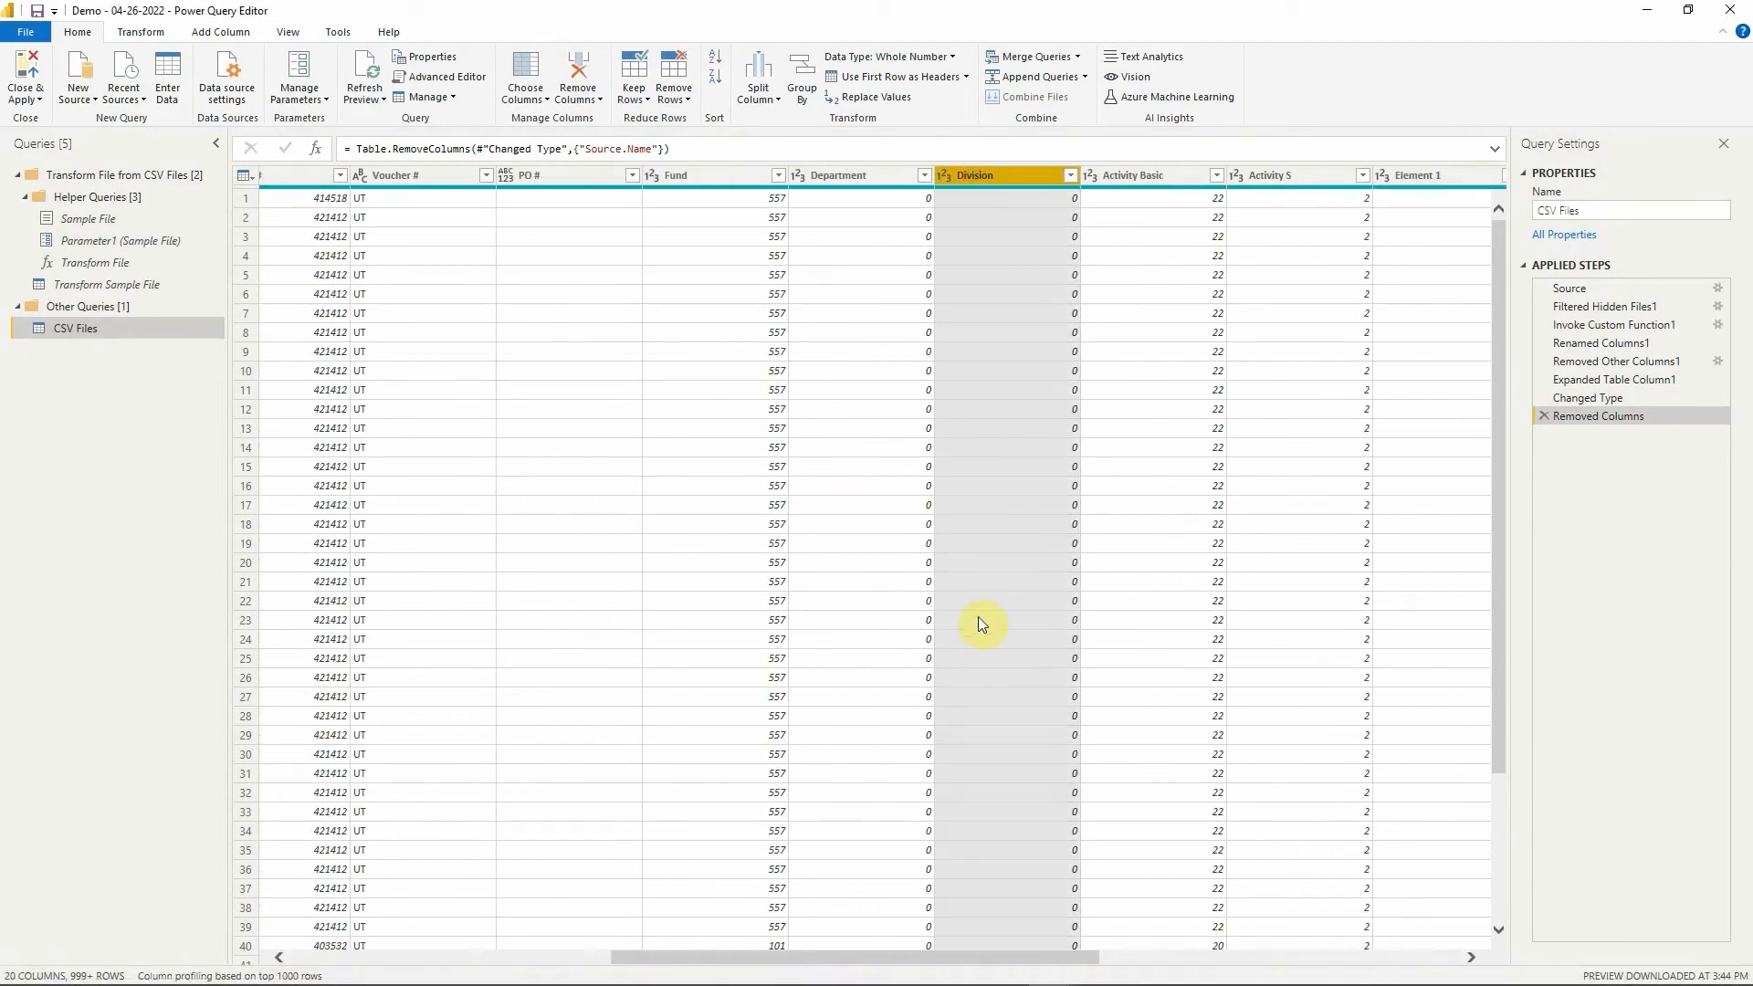
{"action": "left_click_drag", "start_coordinate": [974, 957], "coordinate": [1200, 957]}
{"action": "left_click", "coordinate": [1279, 180], "text": "shift"}
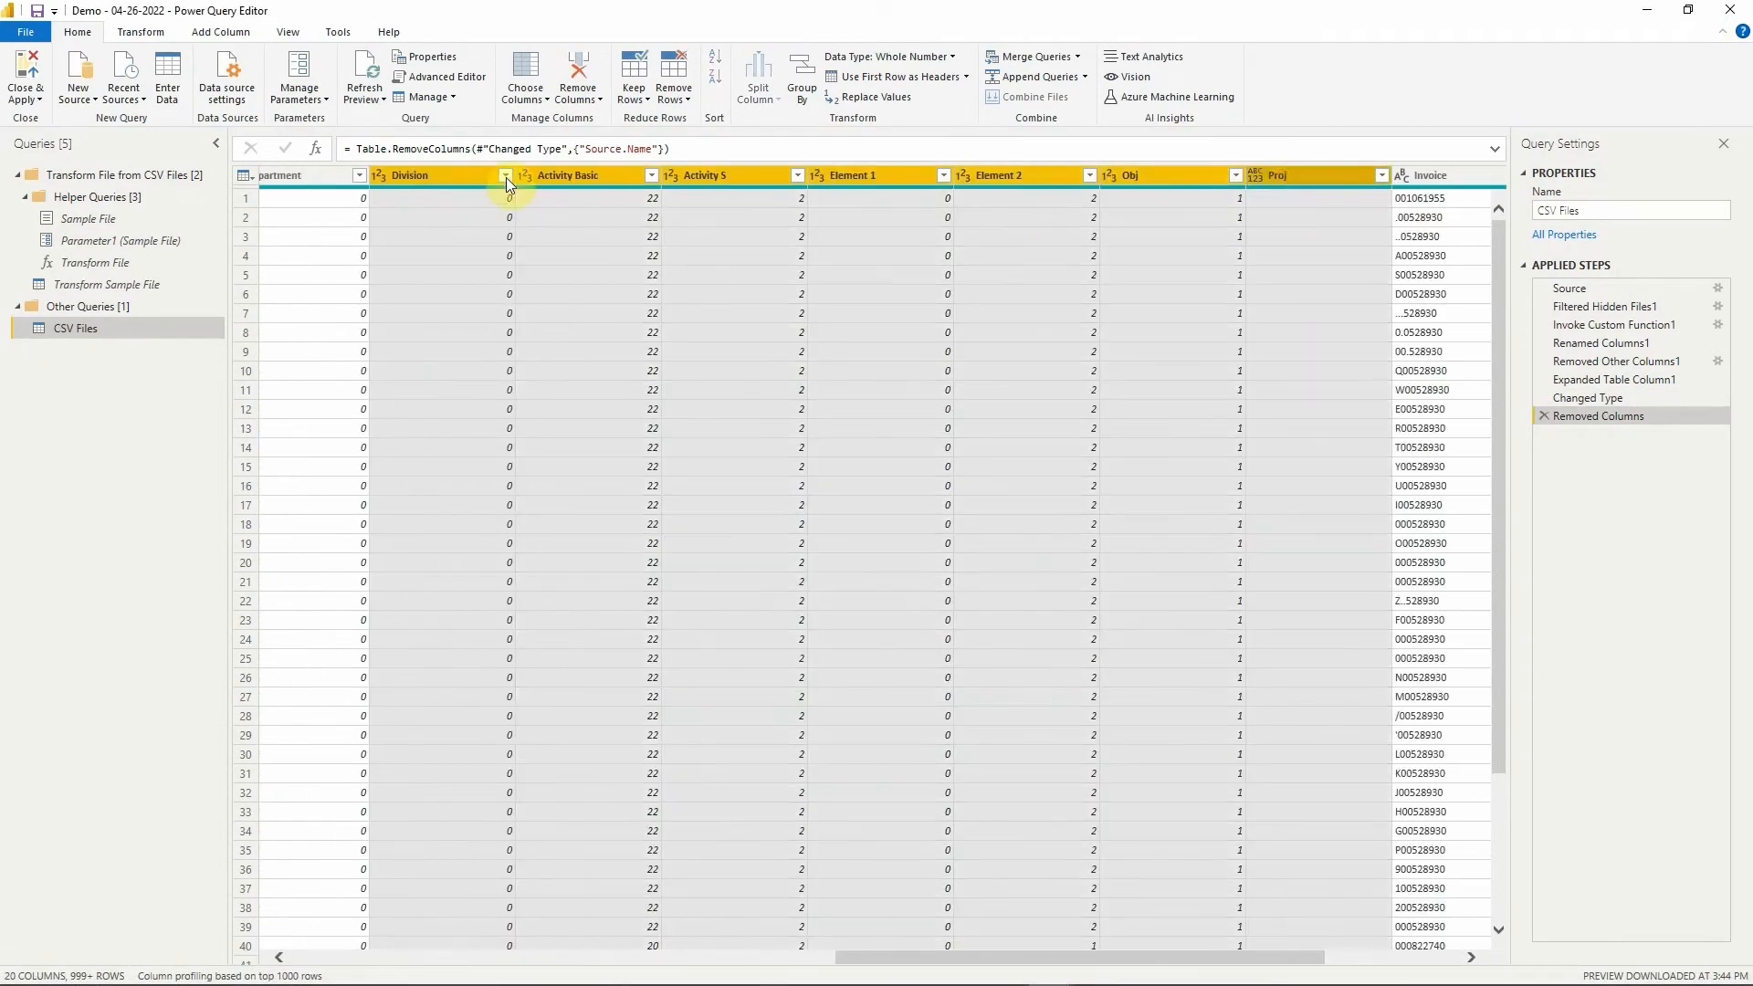
{"action": "left_click", "coordinate": [572, 66]}
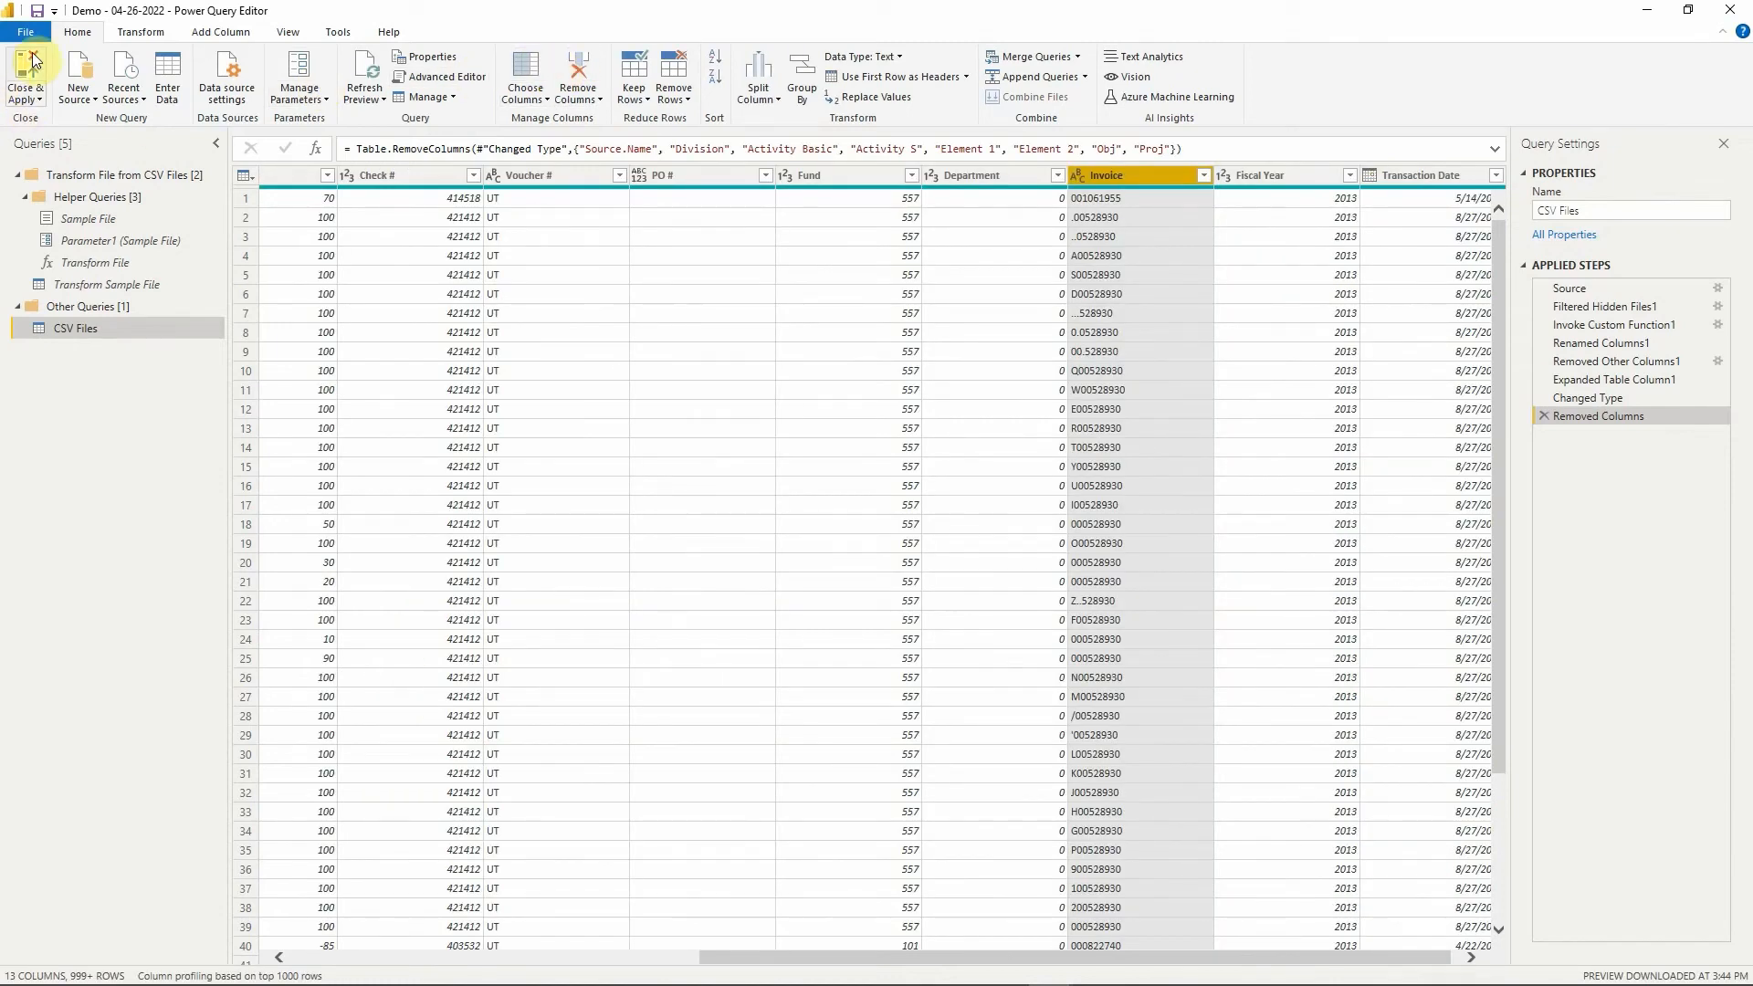
{"action": "left_click", "coordinate": [33, 61]}
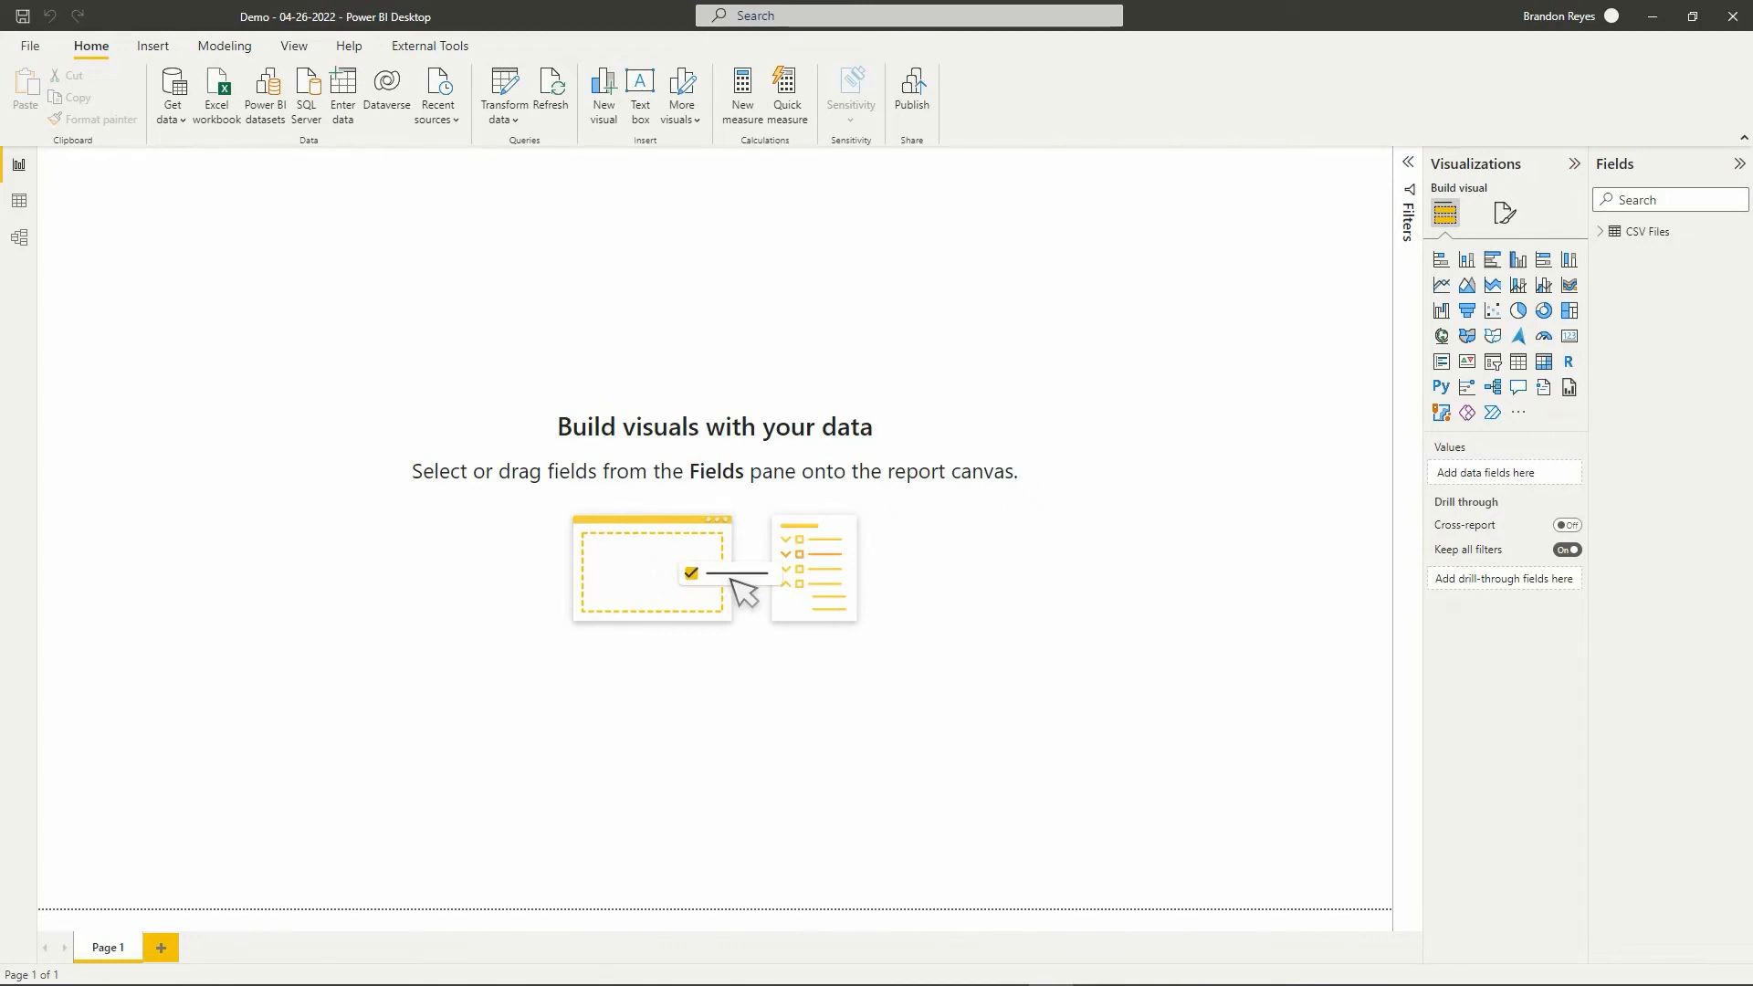
Switch to Bravo with the current Power BI model and open its data export page.
{"action": "left_click", "coordinate": [466, 42]}
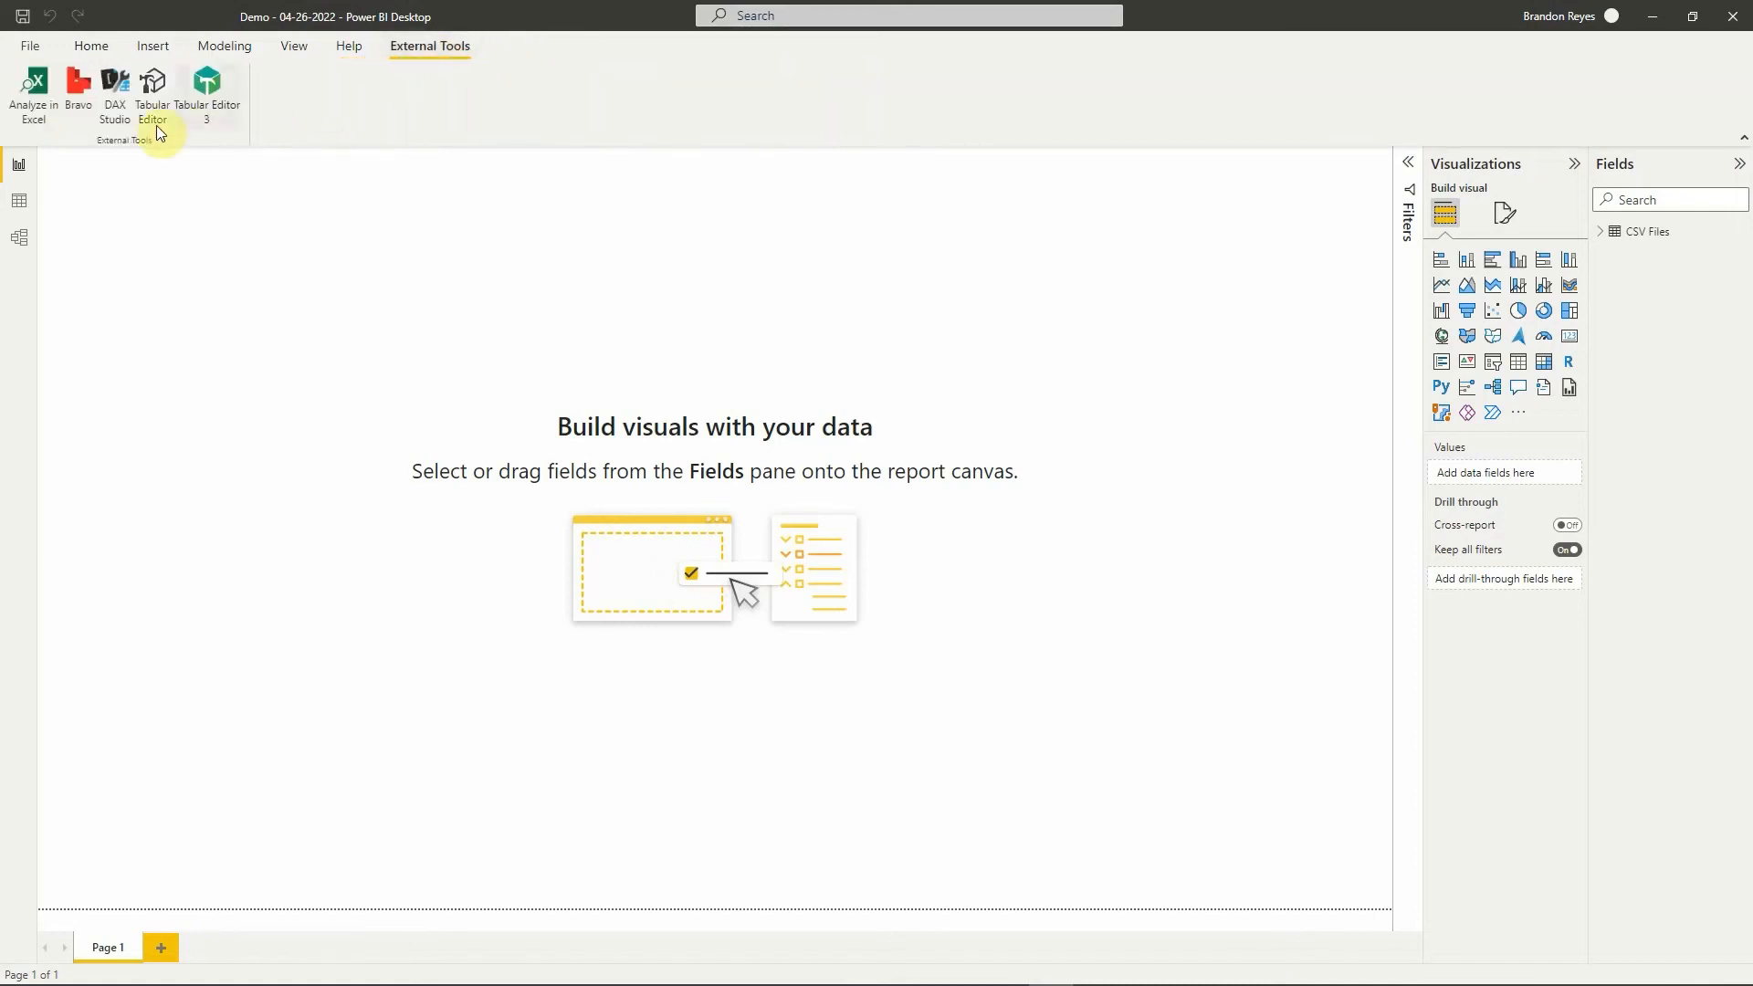
{"action": "left_click", "coordinate": [84, 90]}
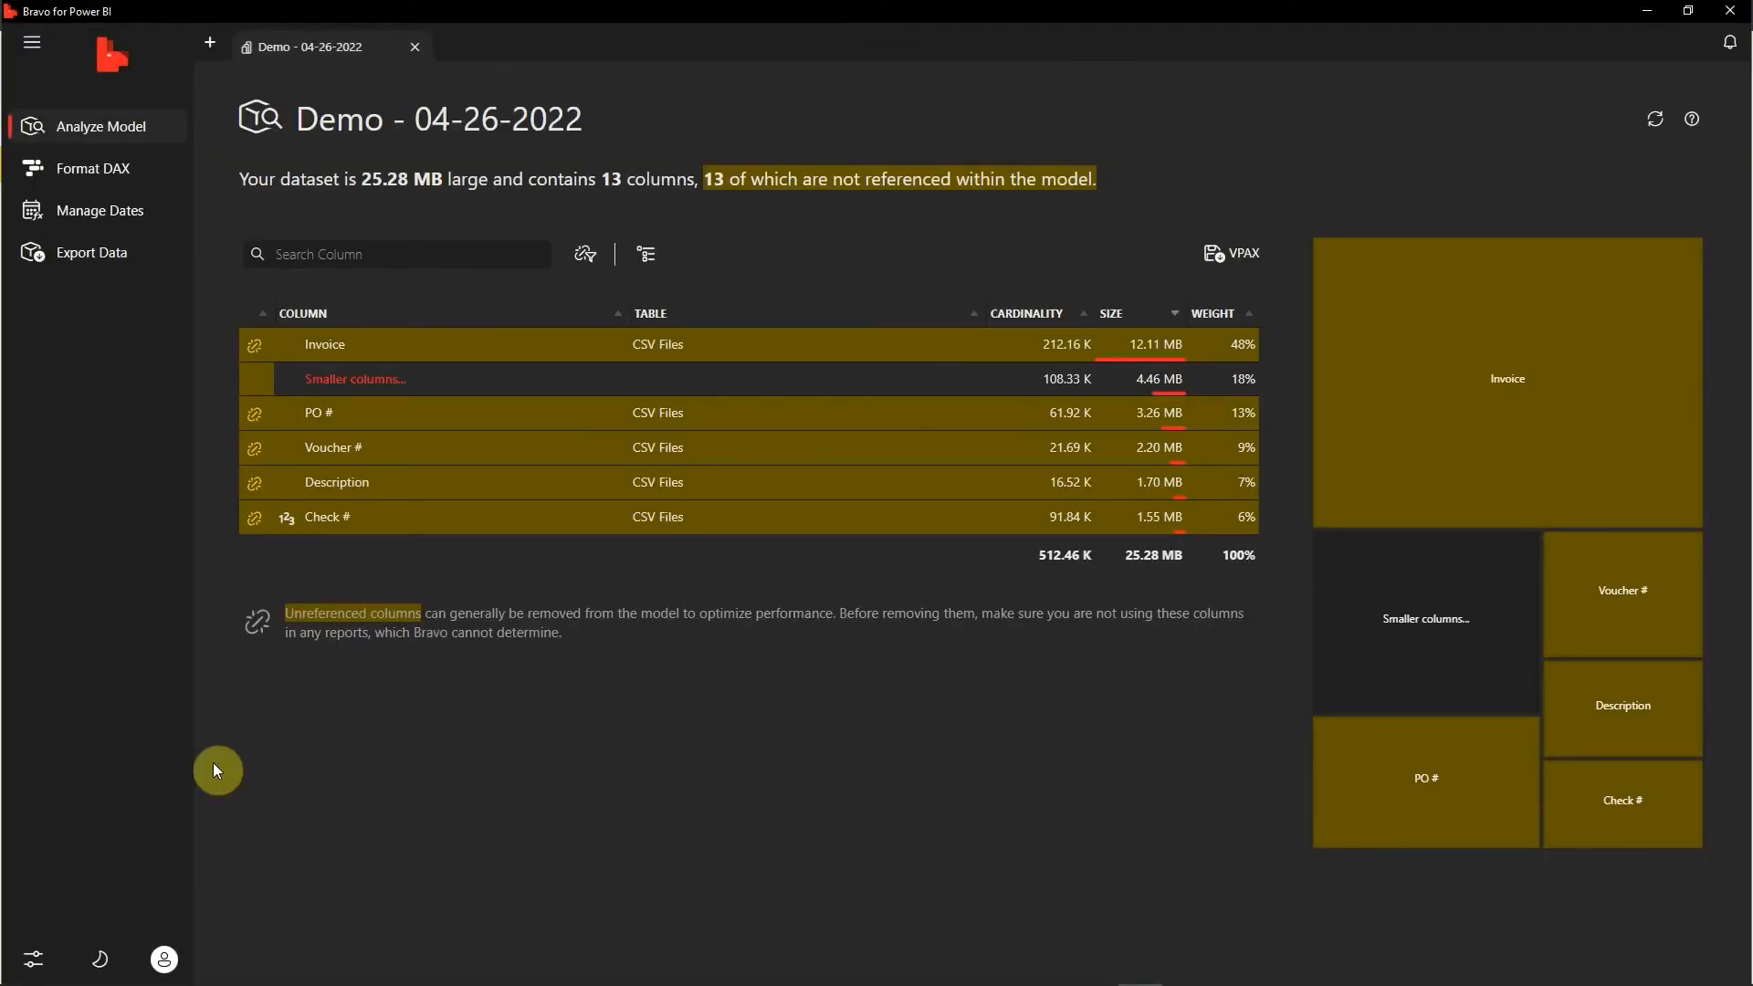
{"action": "left_click", "coordinate": [109, 255]}
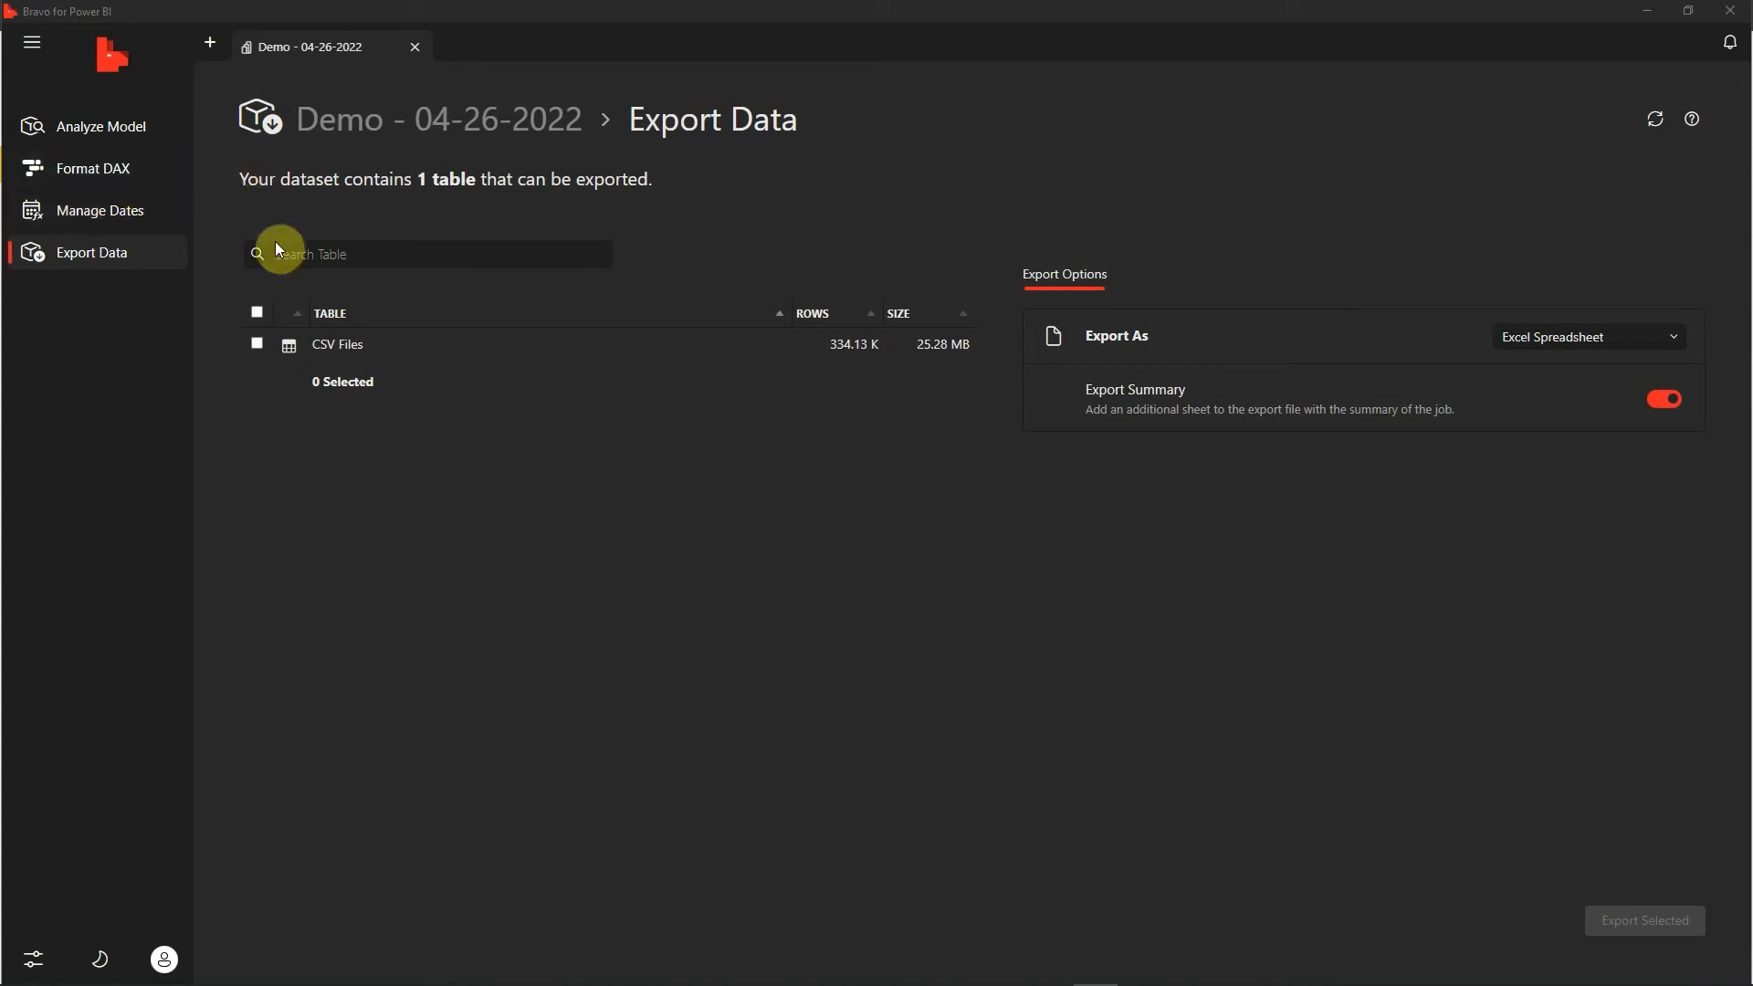
Export the CSV Files table as an Excel spreadsheet named Demo - 04-26-2022.xlsx, and close Bravo.
{"action": "left_click", "coordinate": [258, 344]}
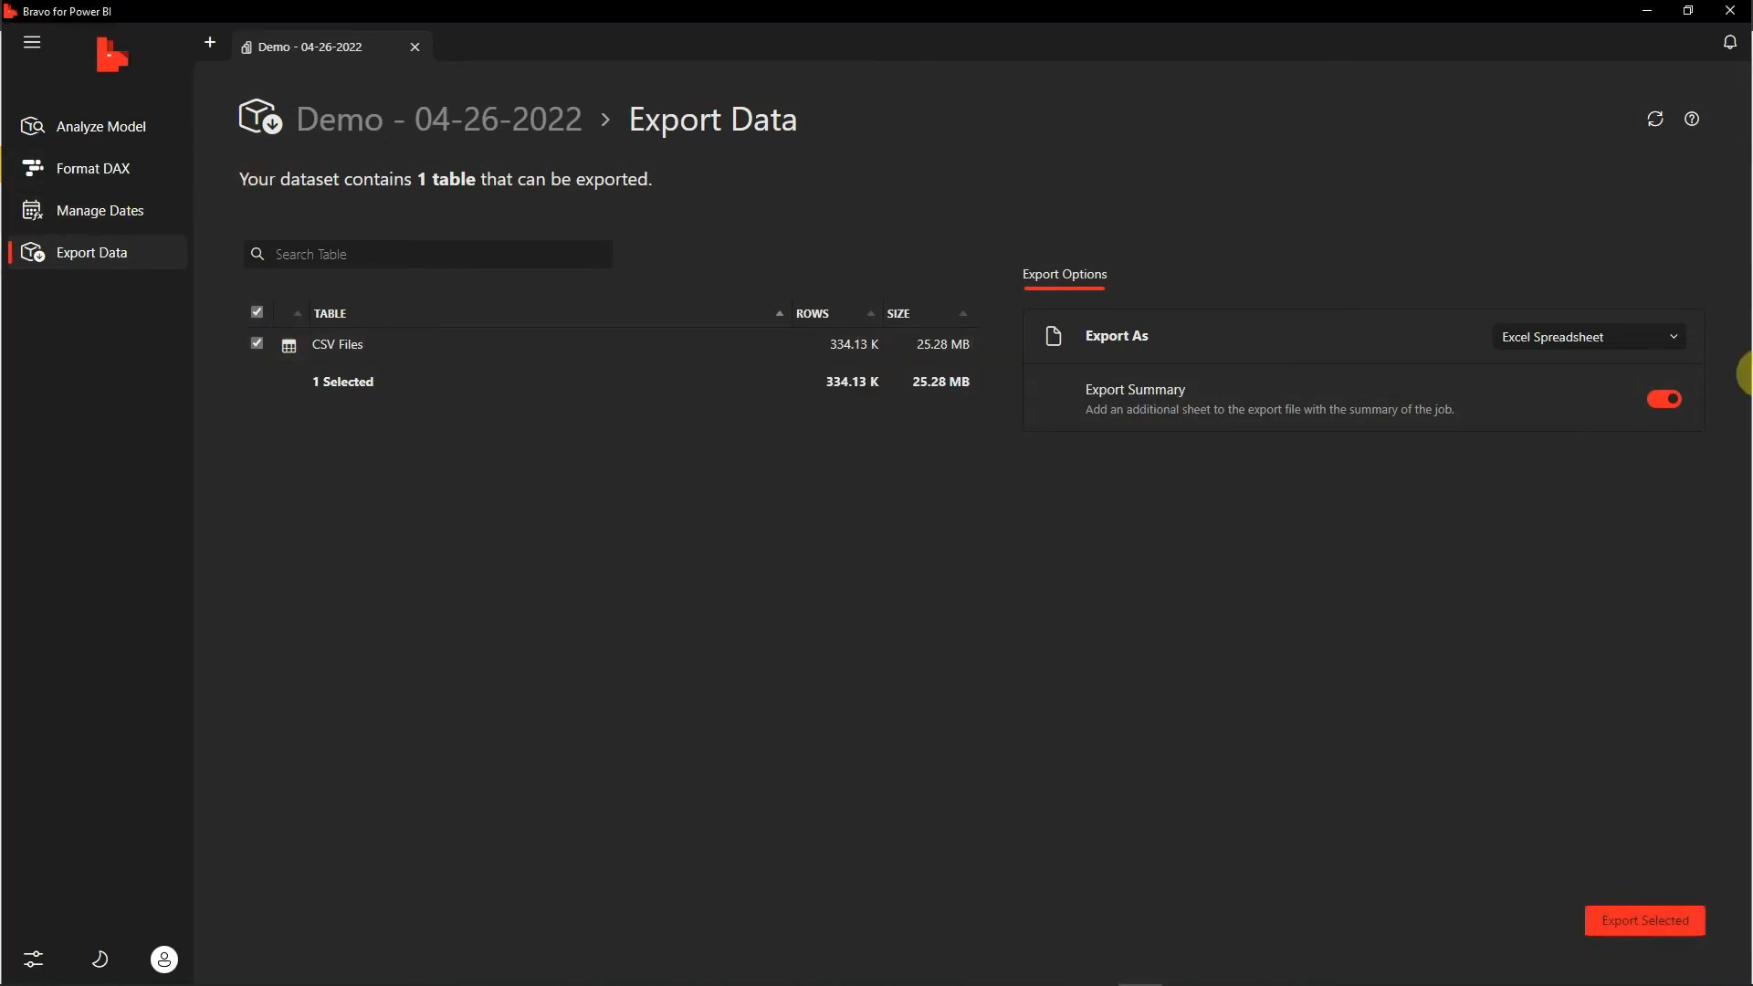
{"action": "left_click", "coordinate": [1675, 342]}
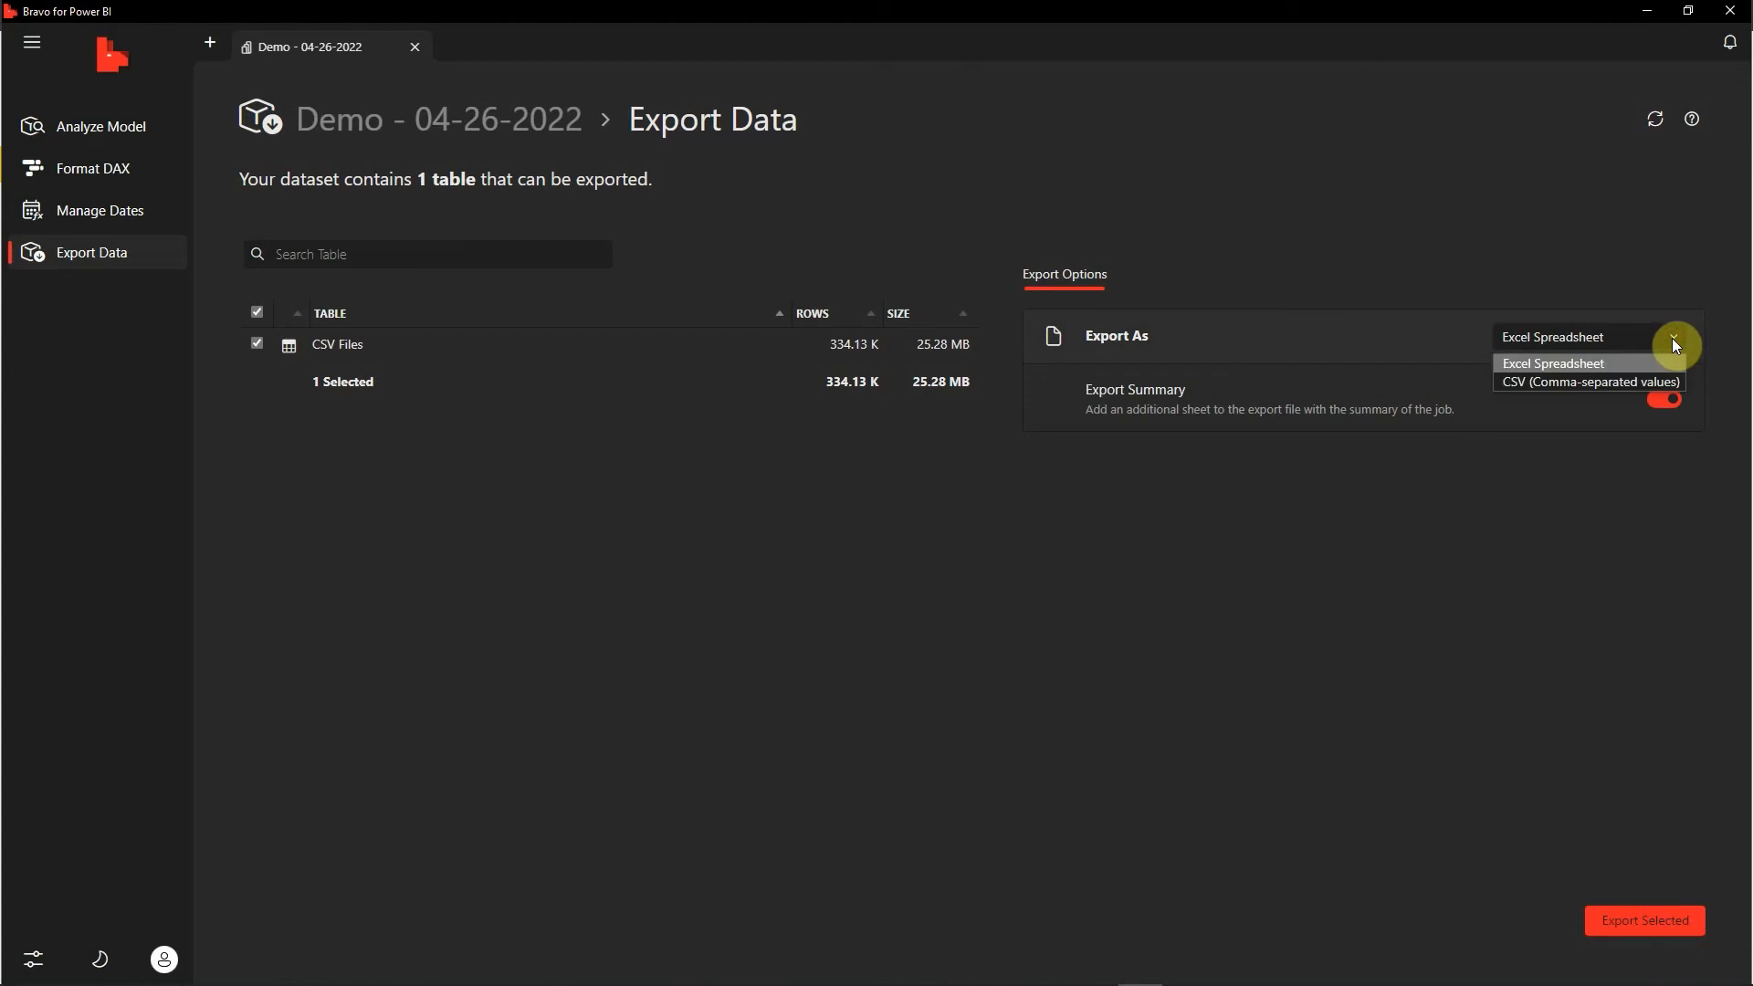
{"action": "left_click", "coordinate": [1123, 532]}
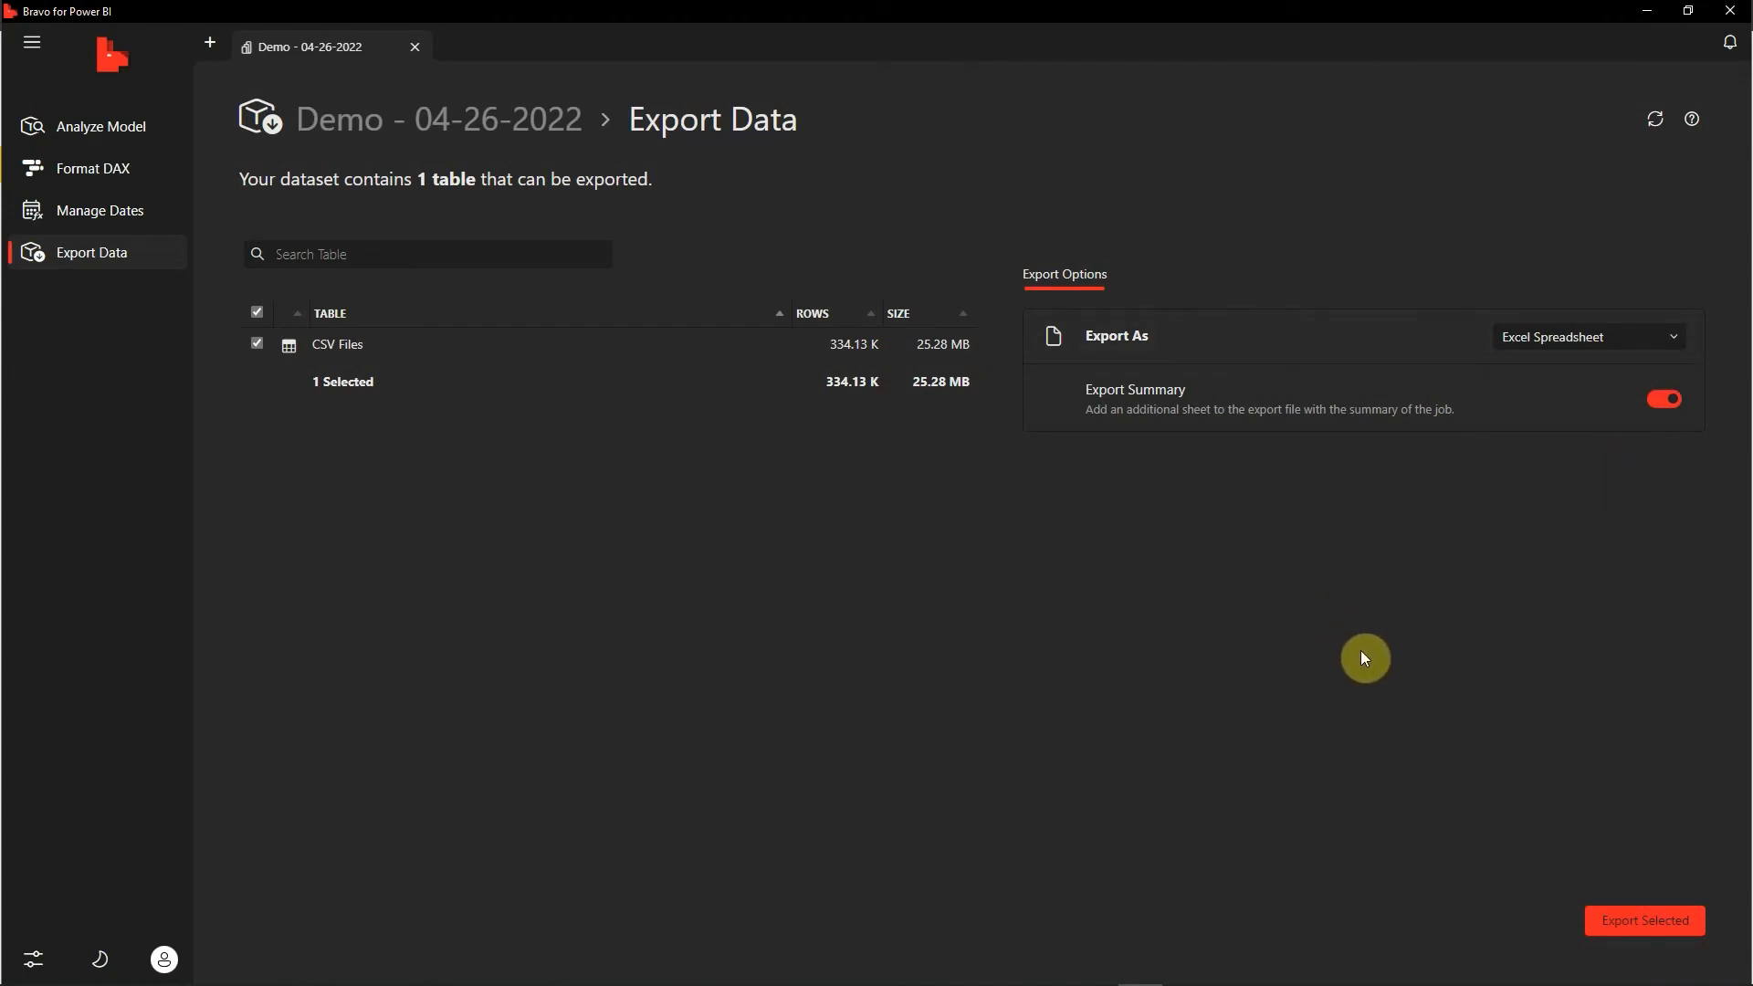
{"action": "left_click", "coordinate": [1621, 922]}
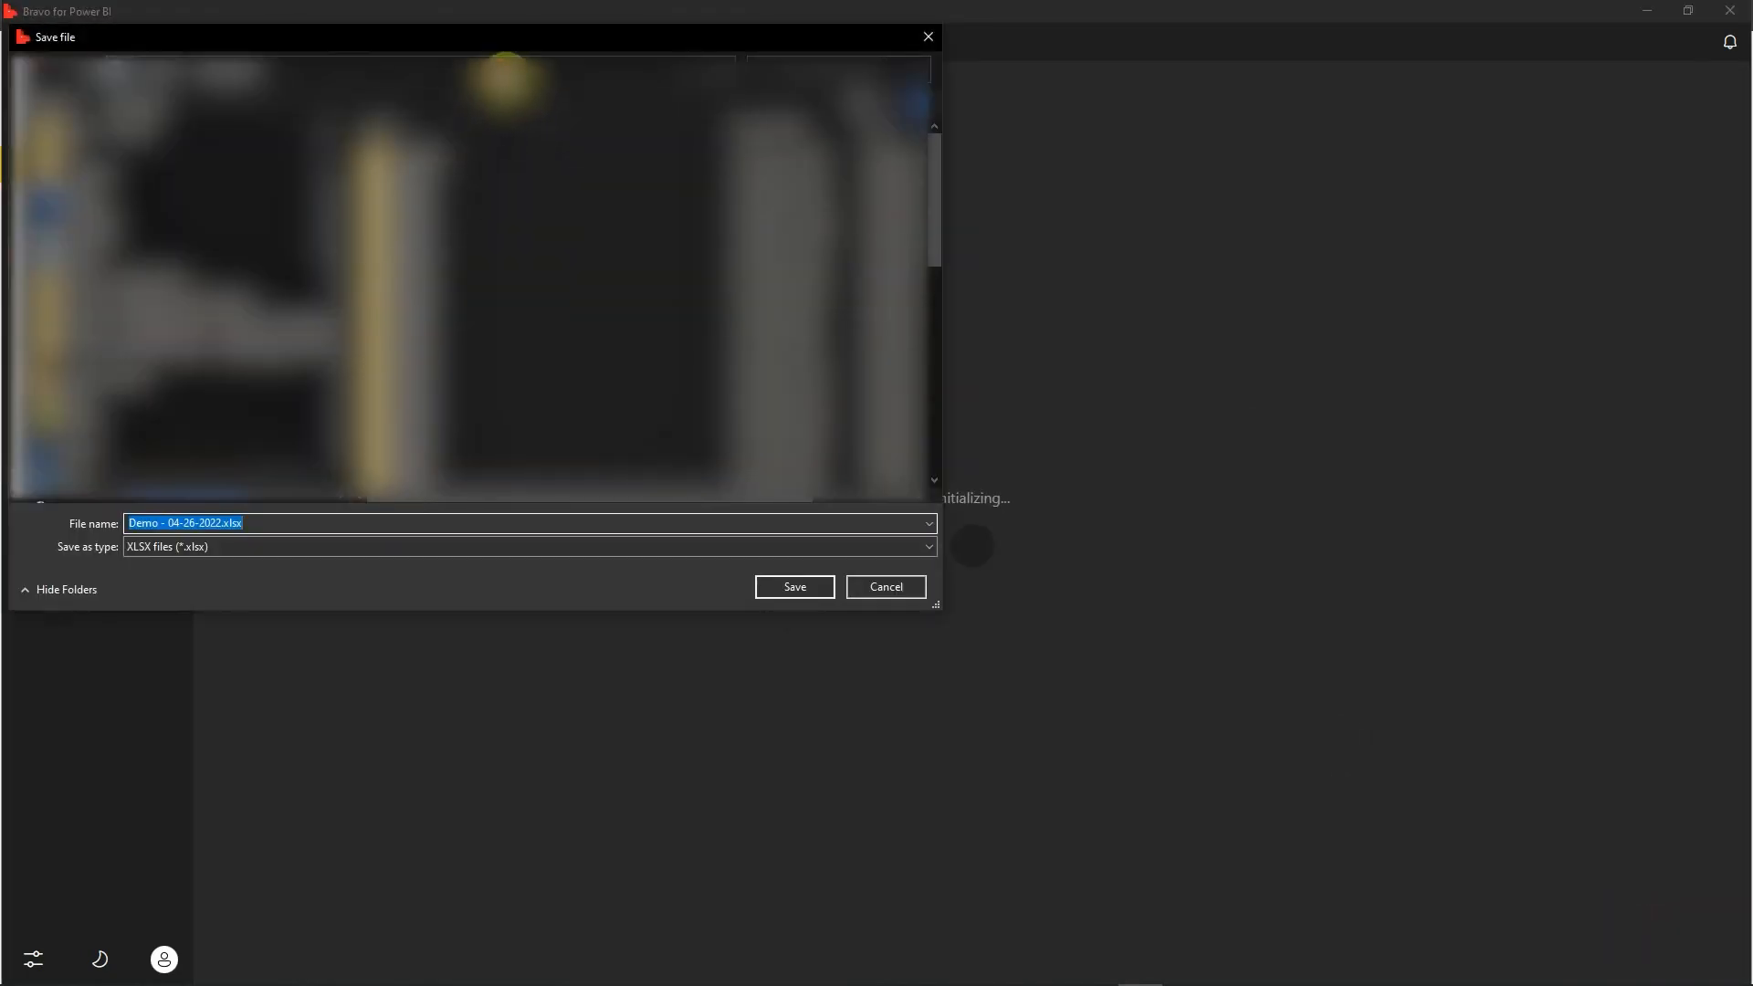
{"action": "left_click", "coordinate": [505, 78]}
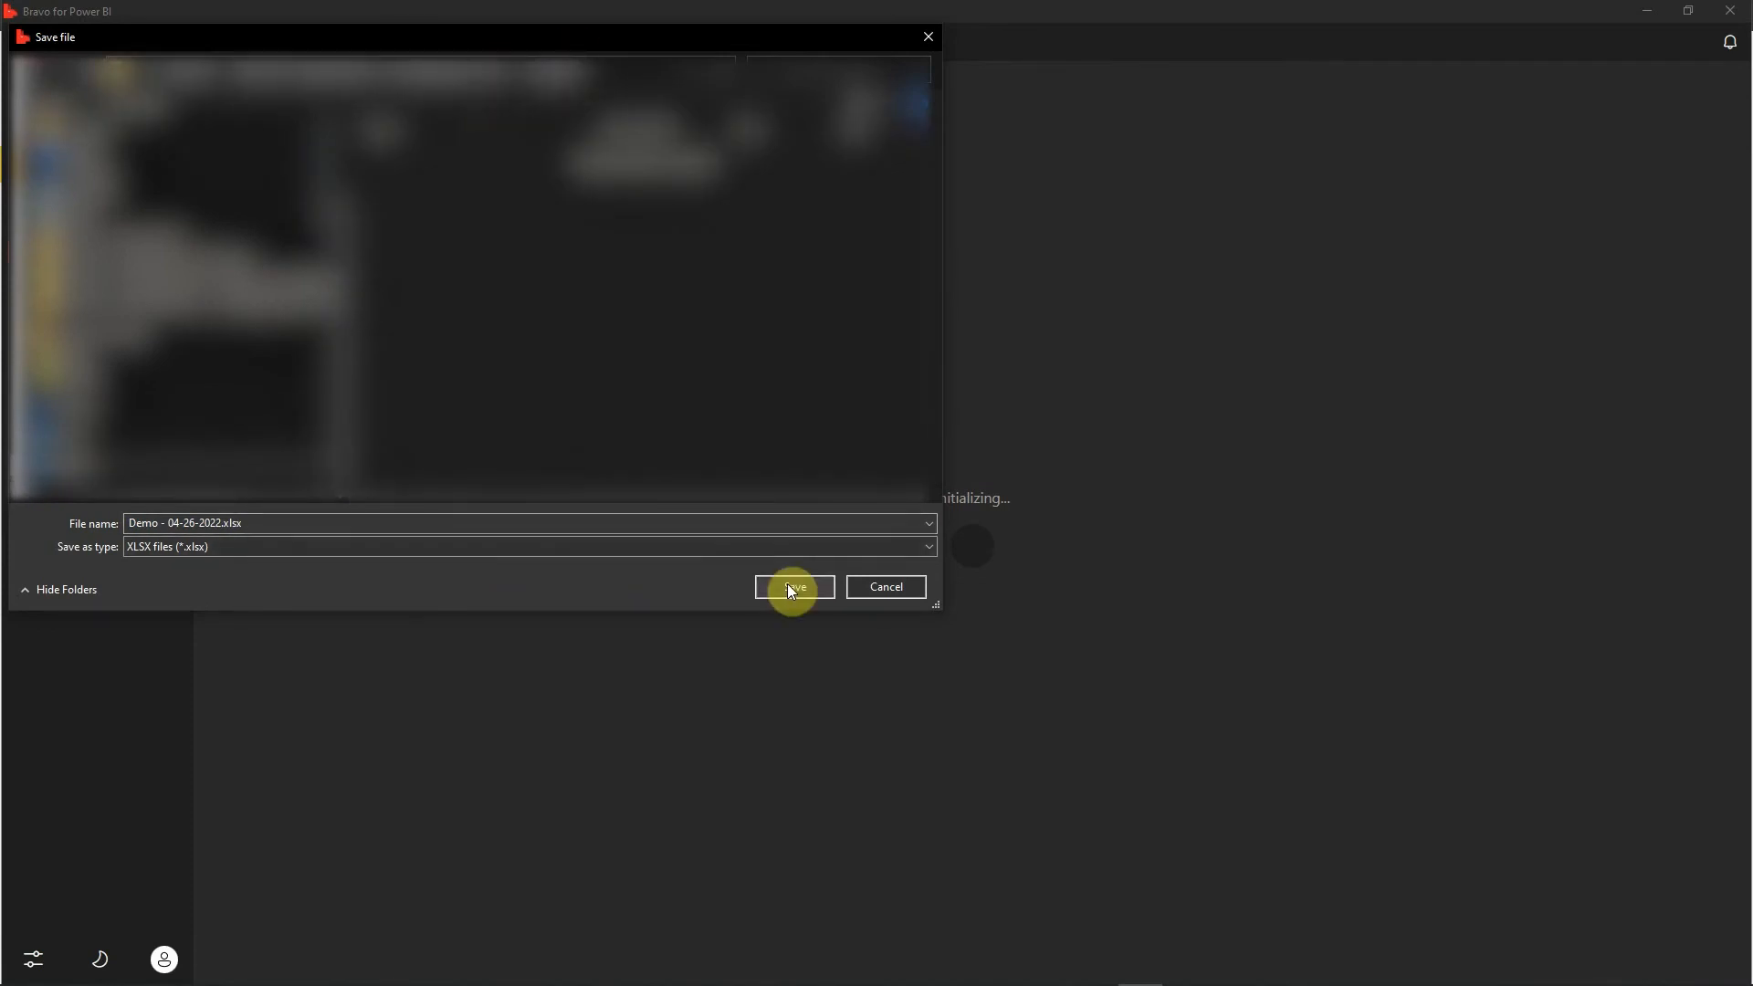
{"action": "left_click", "coordinate": [793, 588]}
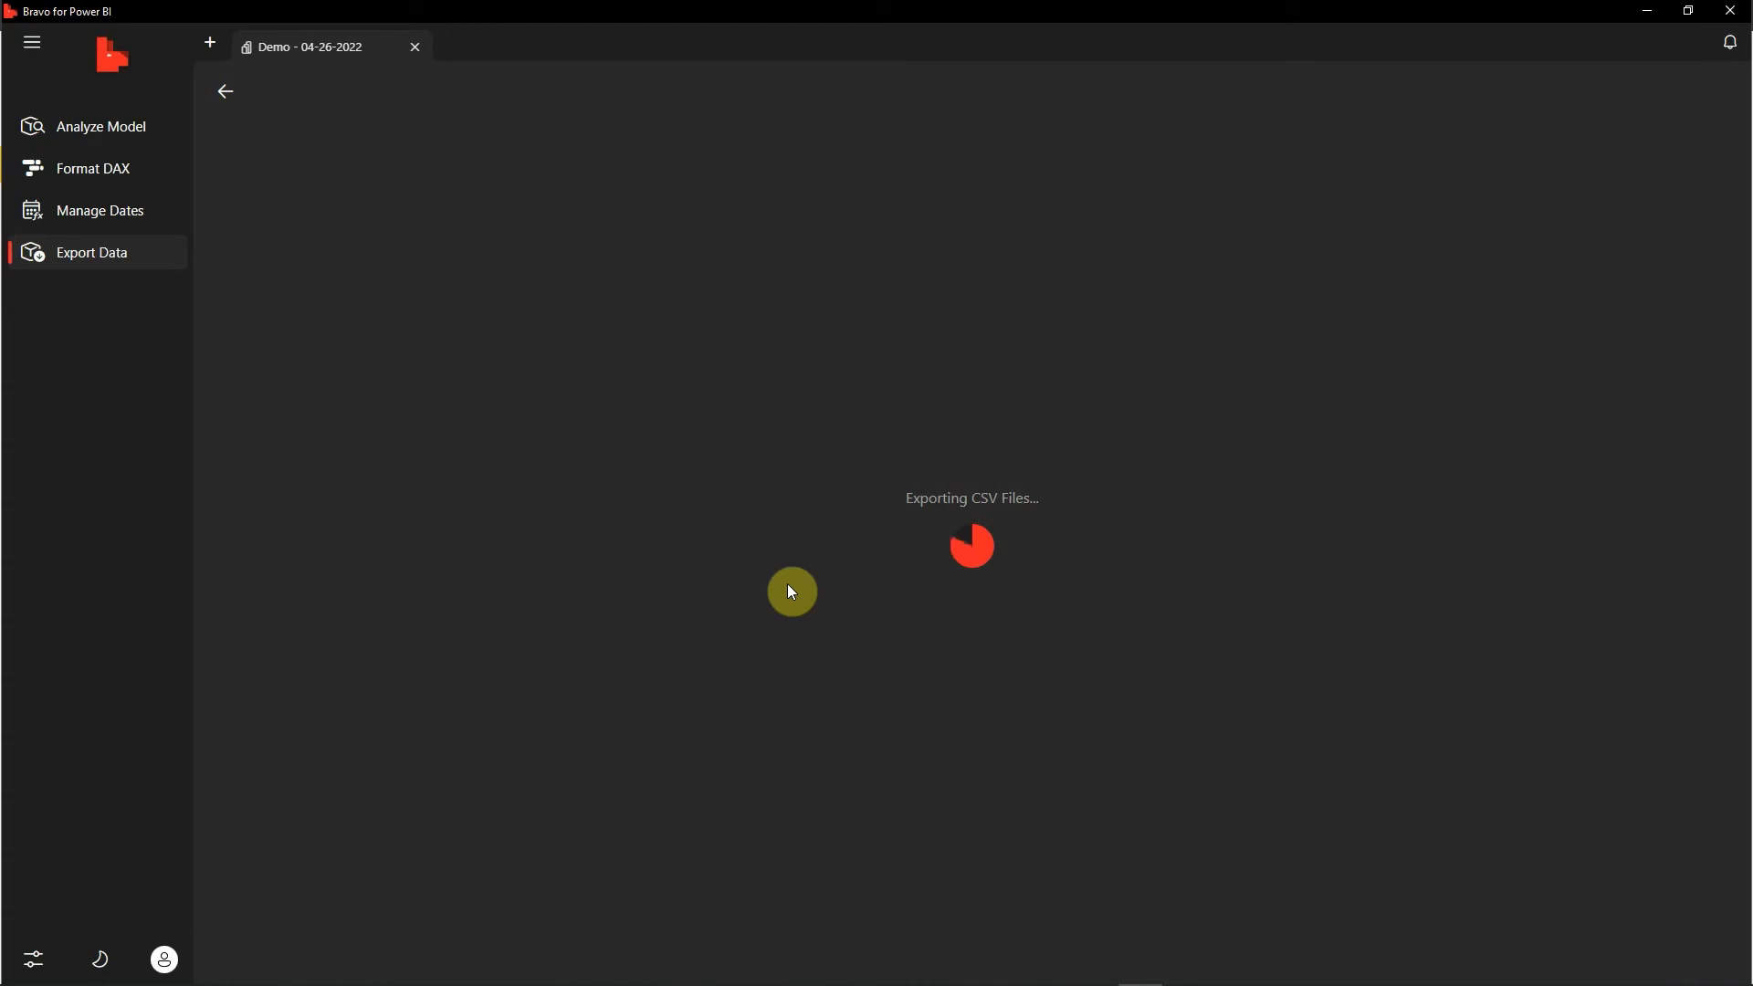
{"action": "left_click", "coordinate": [1730, 10]}
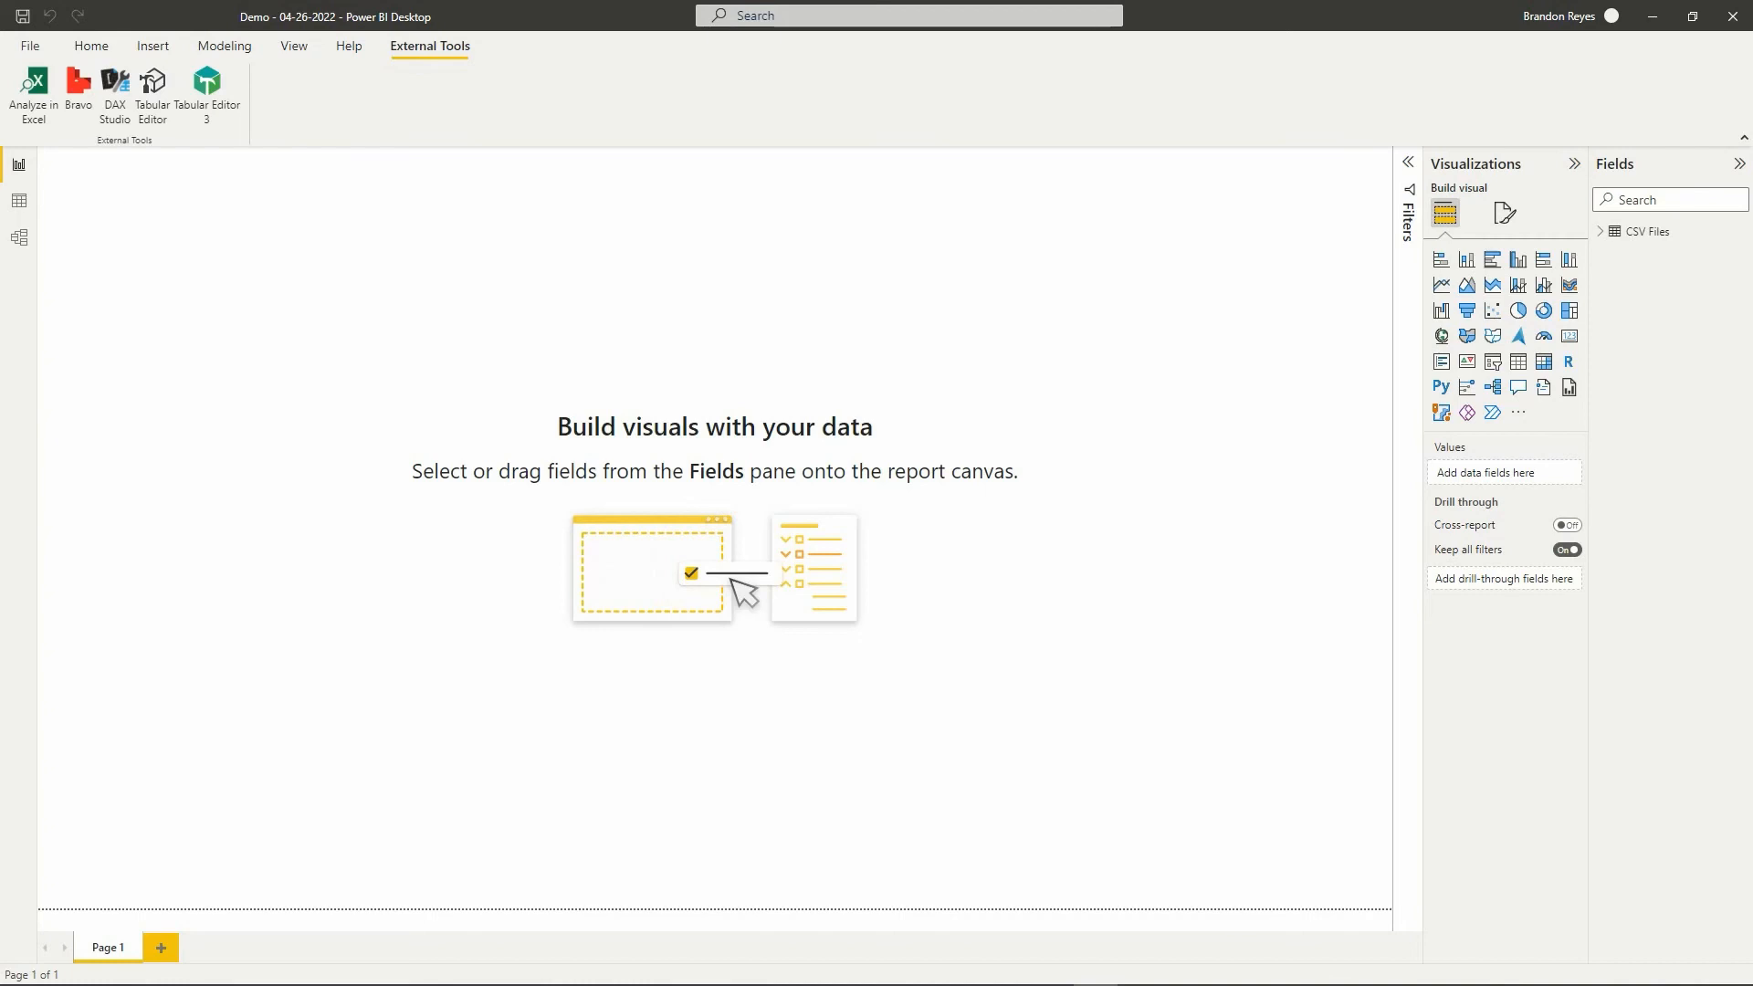
Switch to DAX Studio with the current Power BI model and write a query that evaluates the 'CSV Files' table.
{"action": "left_click", "coordinate": [119, 110]}
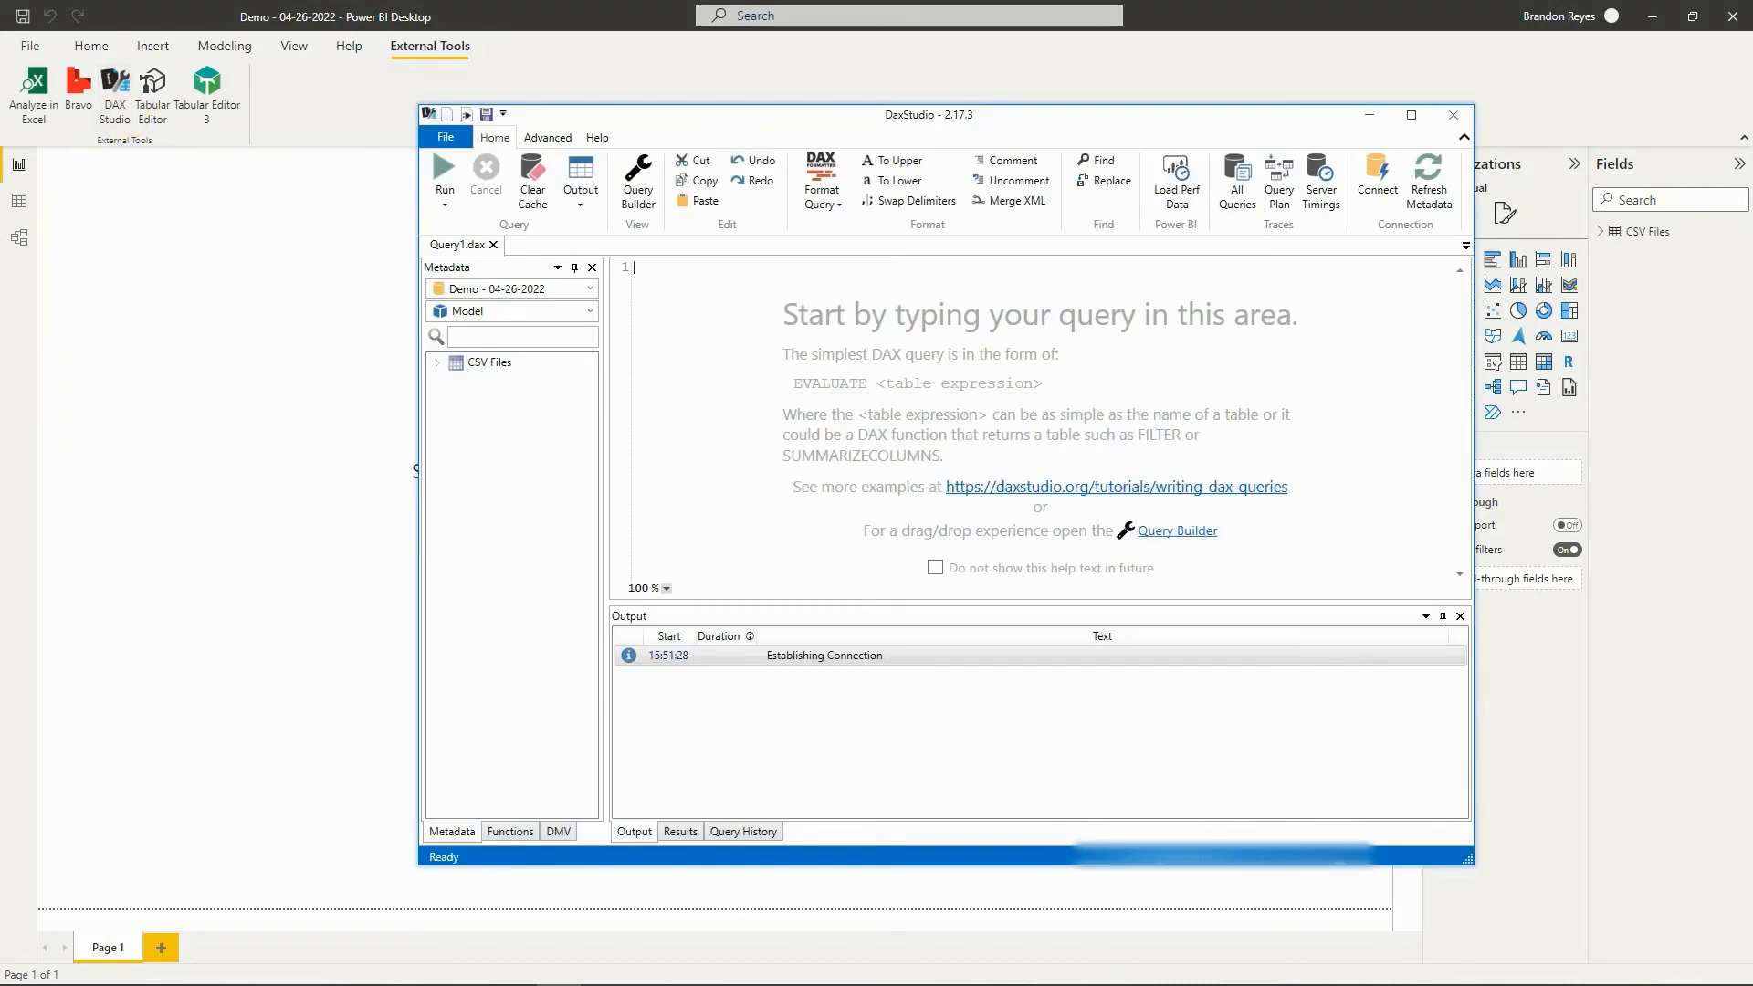
{"action": "left_click", "coordinate": [1417, 120]}
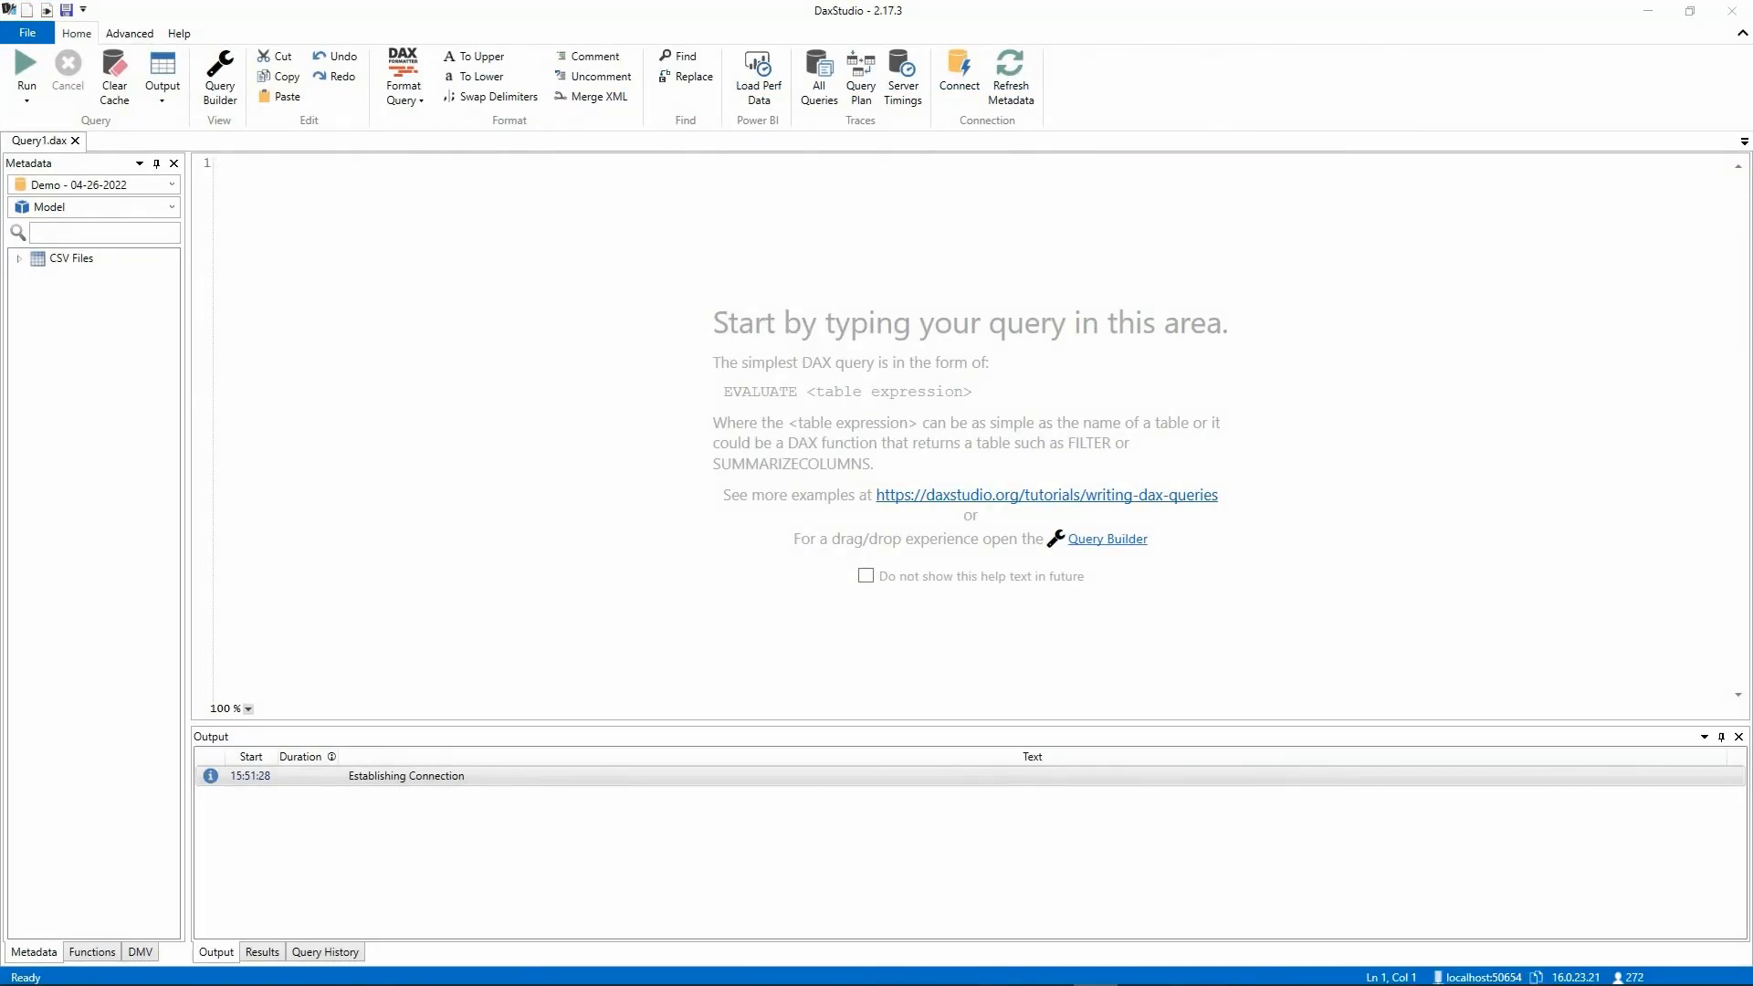
{"action": "left_click", "coordinate": [286, 282]}
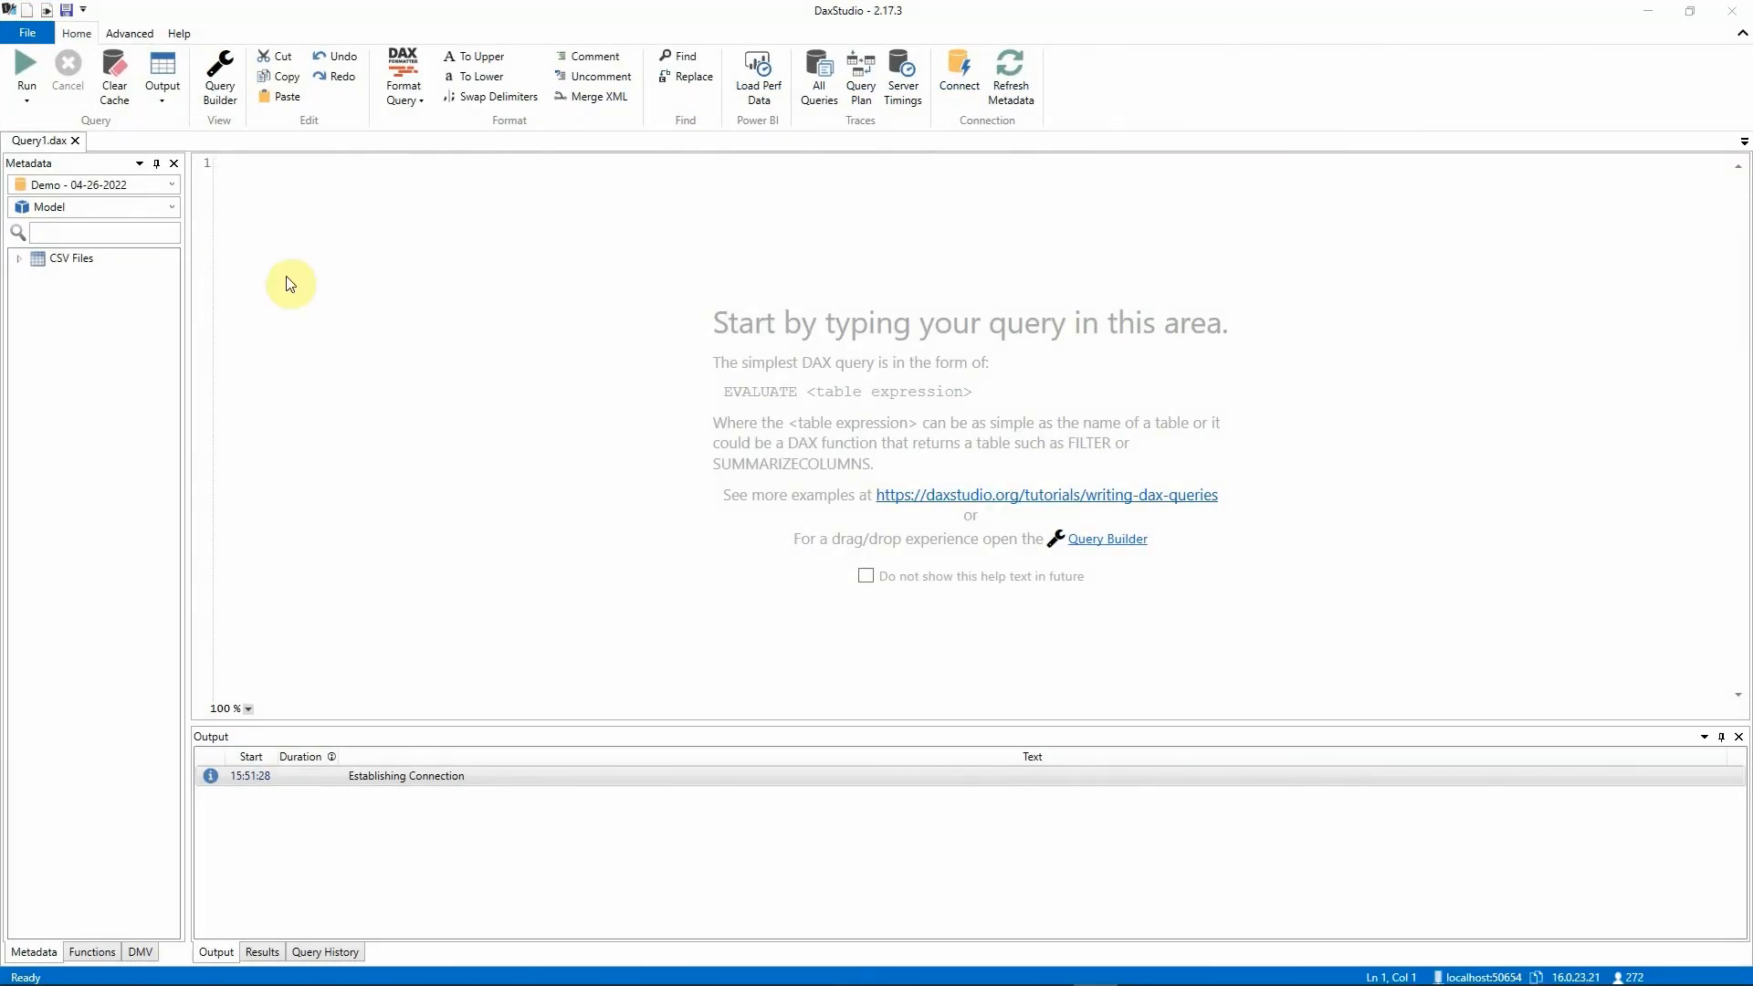
{"action": "type", "text": "evaluate"}
{"action": "key", "text": "Return"}
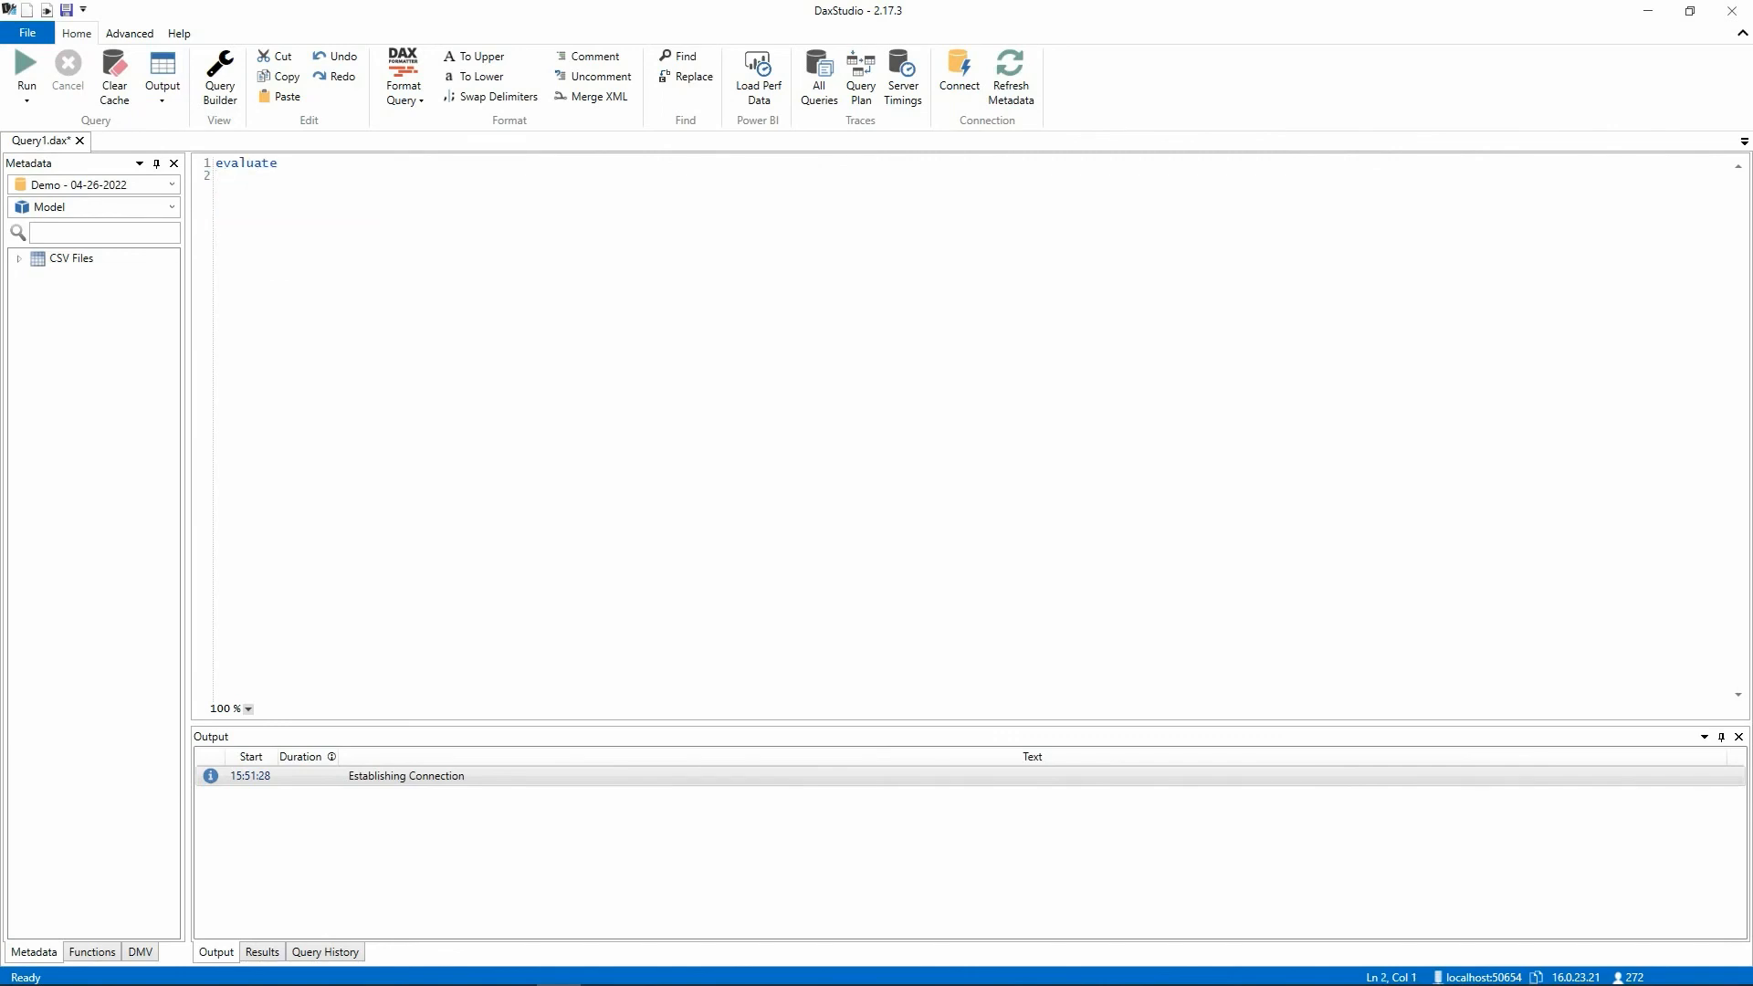
{"action": "double_click", "coordinate": [83, 261]}
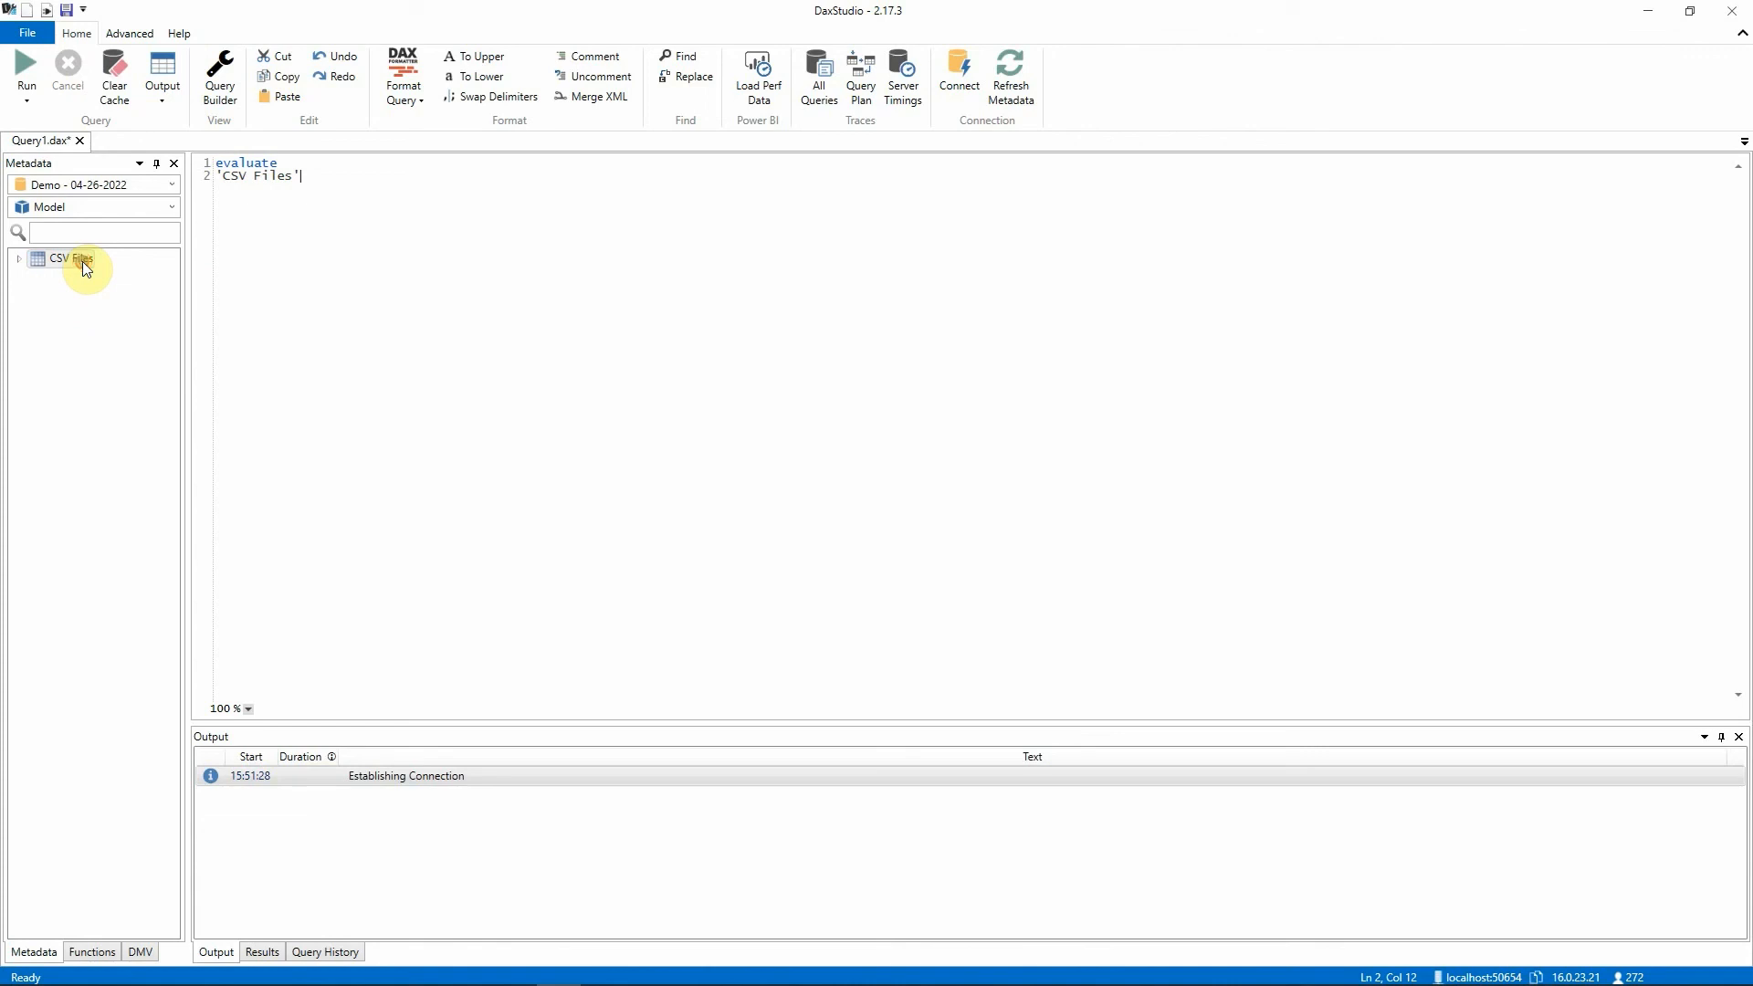
Run the query with its output directed to a file, saved as comma separated UTF8 text named "demo - csv".
{"action": "left_click", "coordinate": [162, 84]}
{"action": "left_click", "coordinate": [168, 243]}
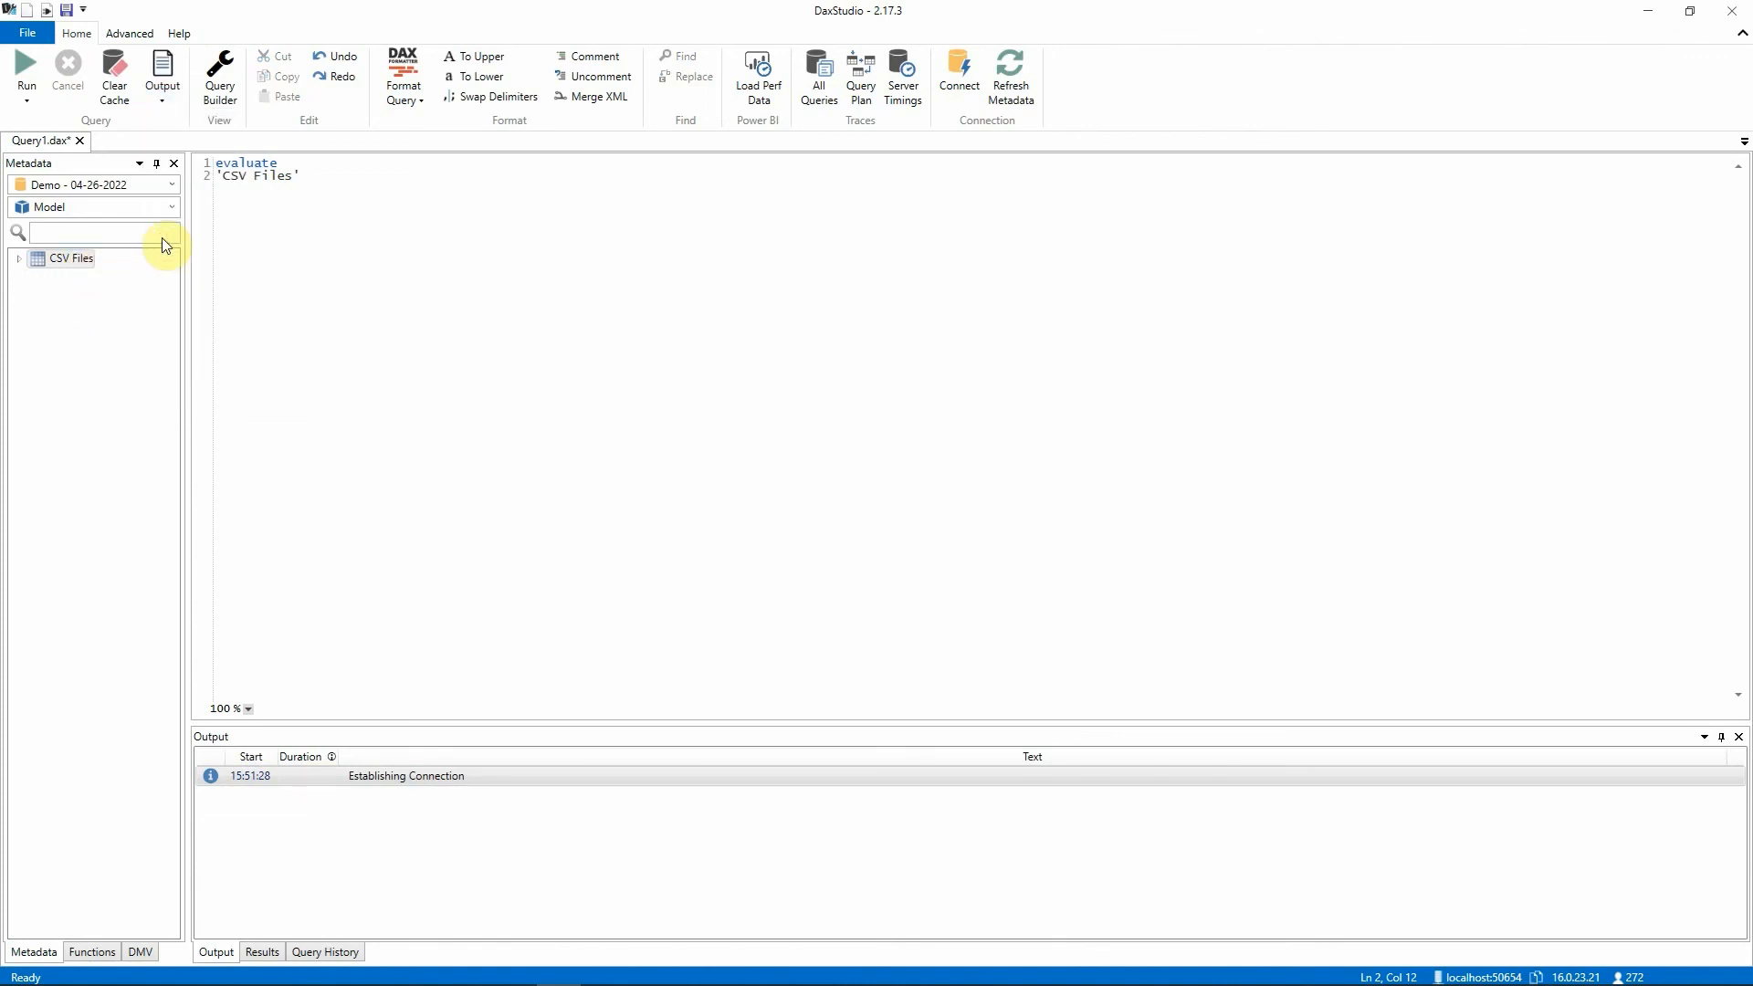
{"action": "left_click", "coordinate": [30, 64]}
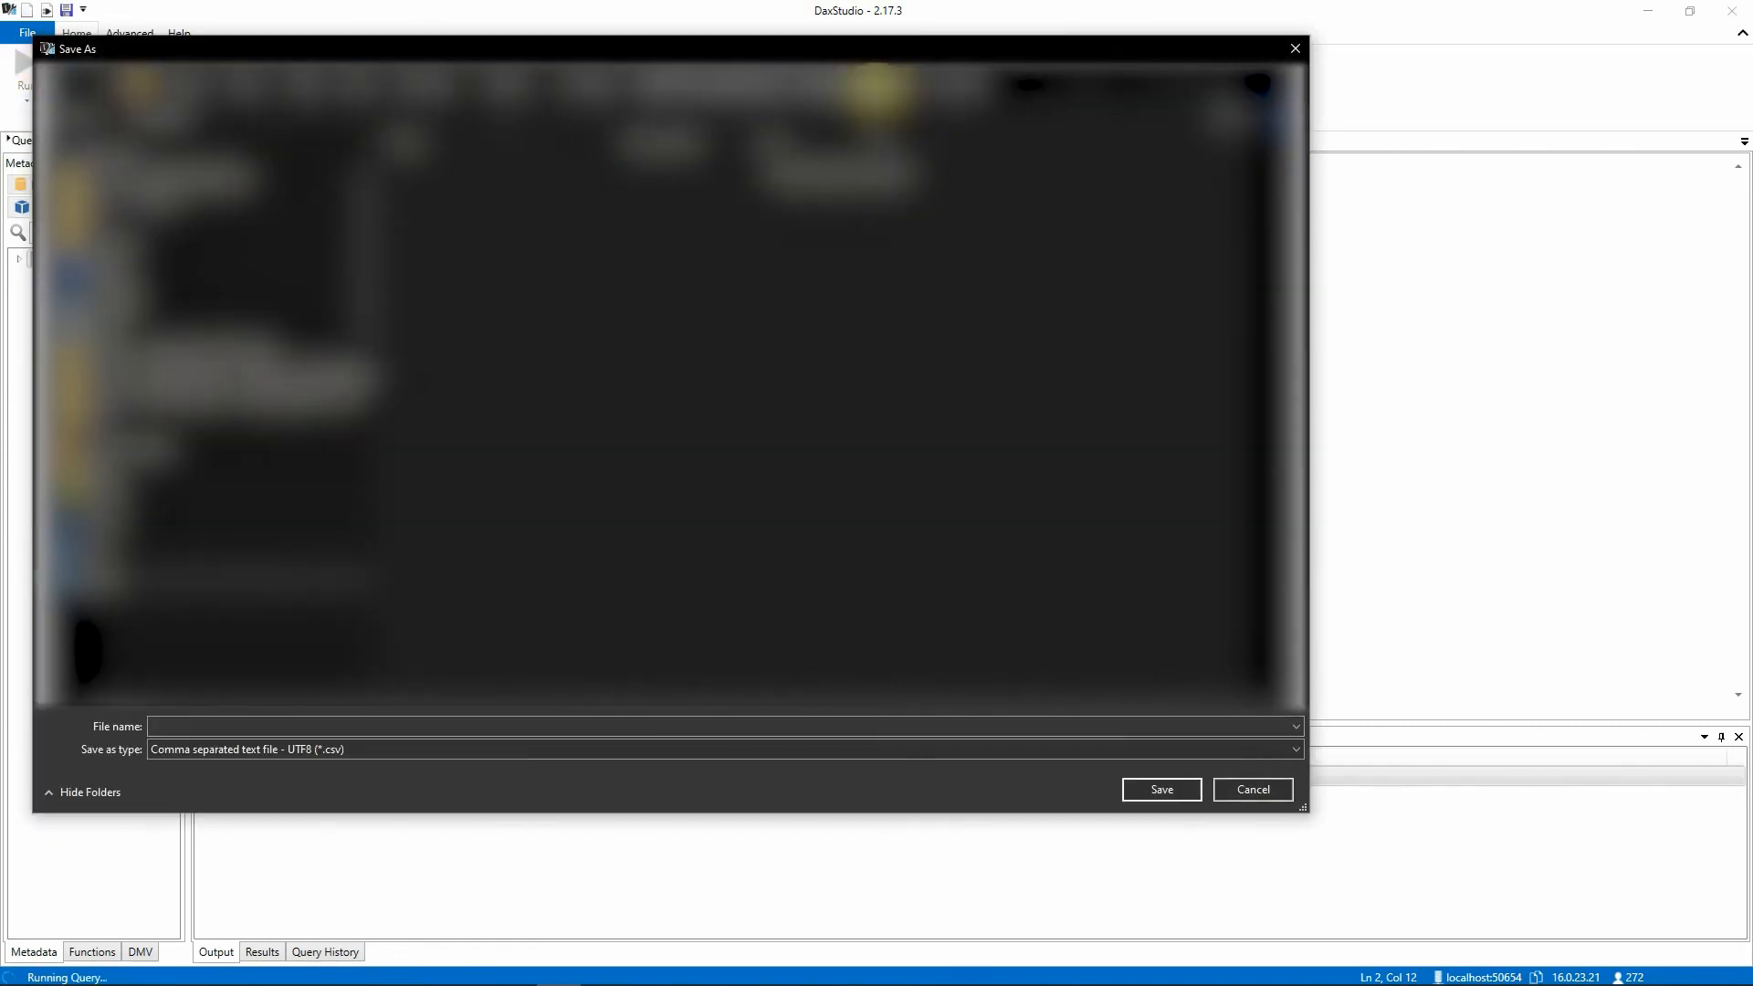
{"action": "left_click", "coordinate": [305, 726]}
{"action": "type", "text": "demo"}
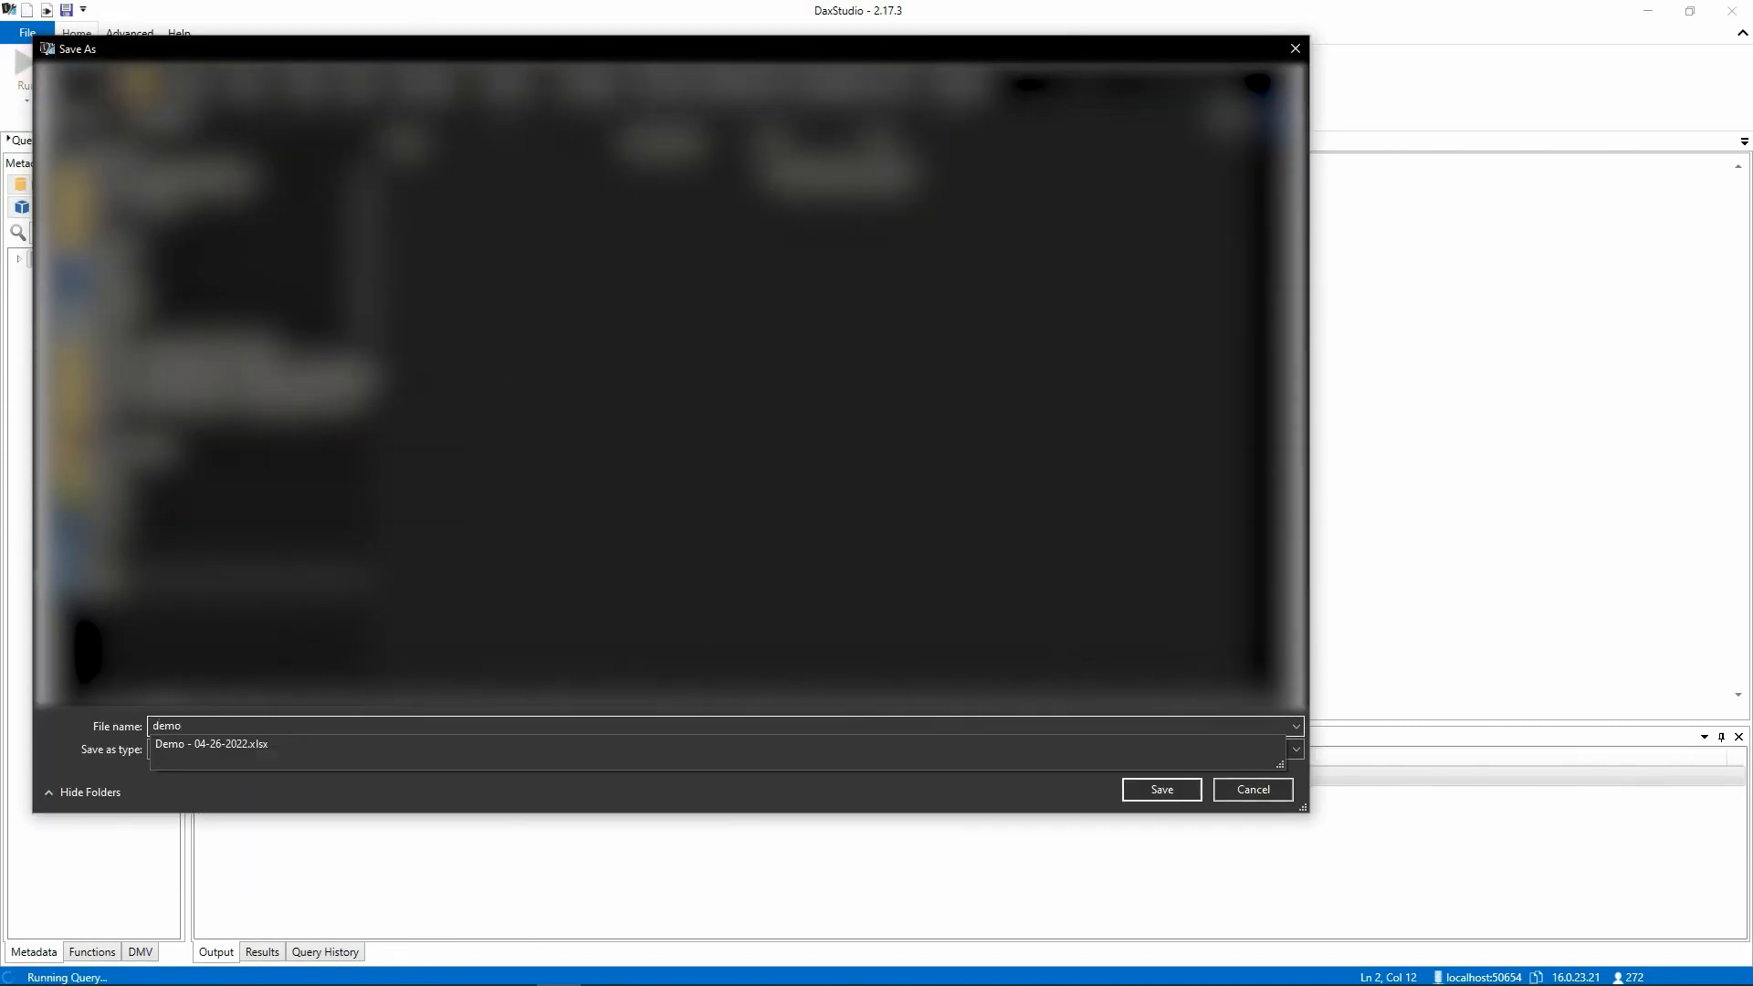
{"action": "type", "text": " - csv"}
{"action": "key", "text": "Return"}
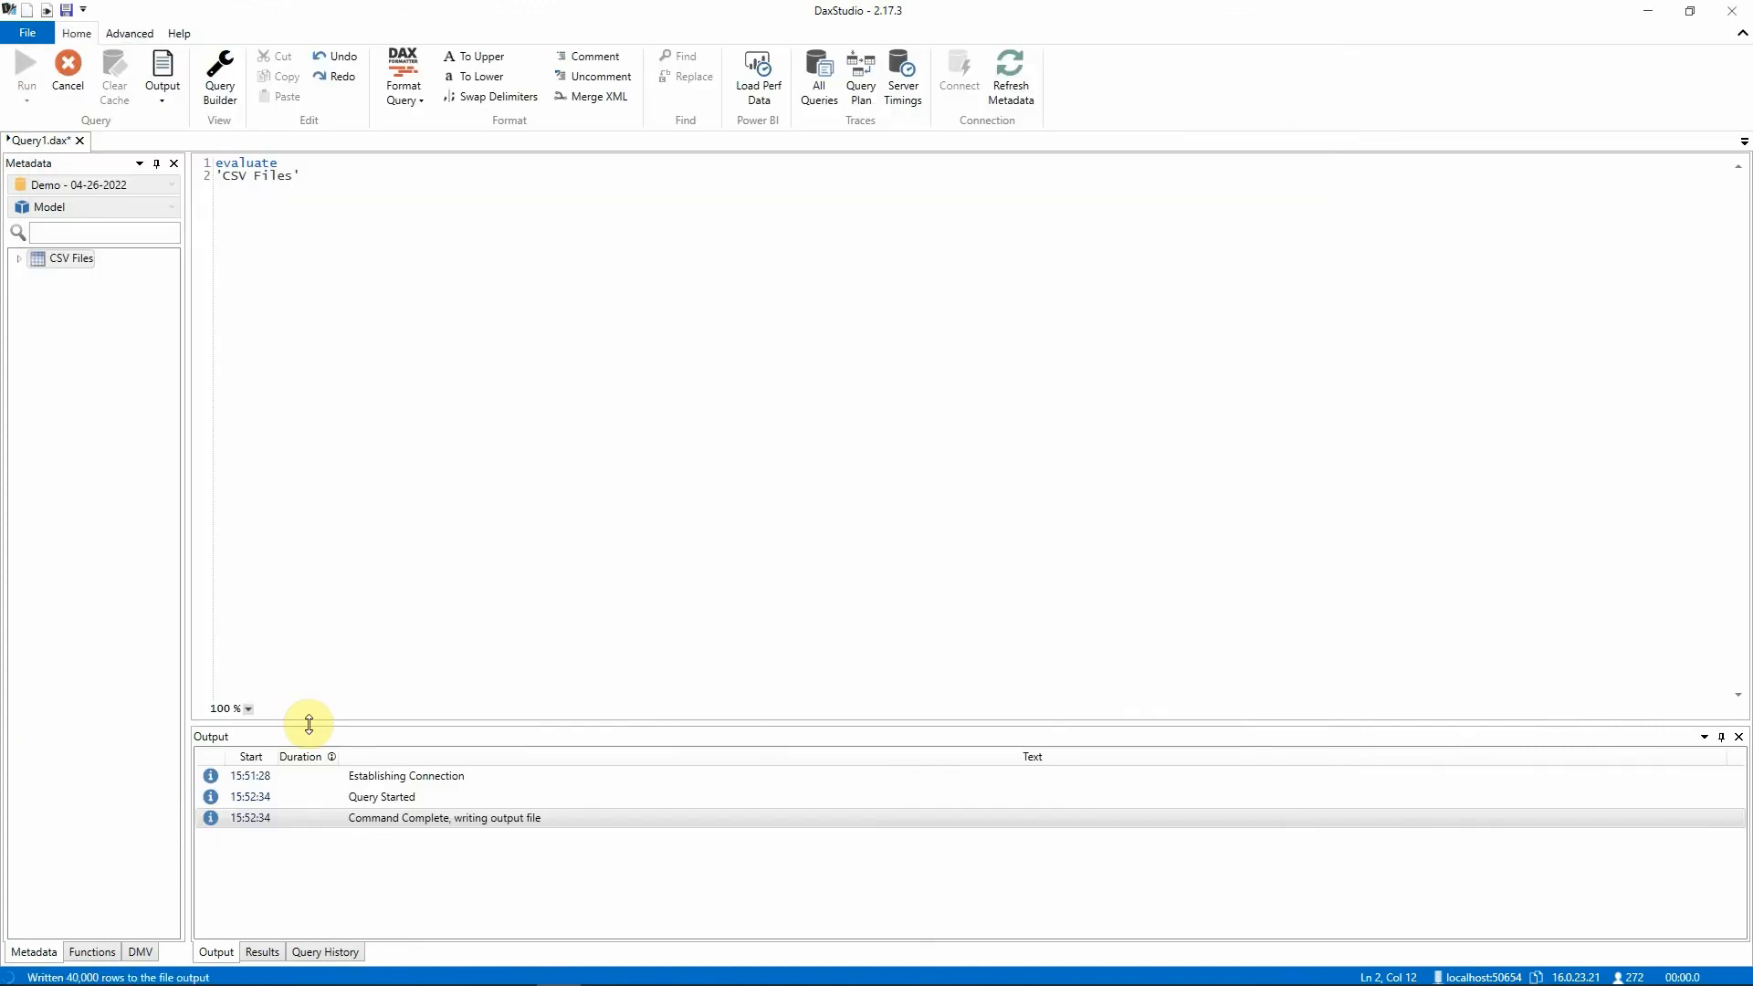